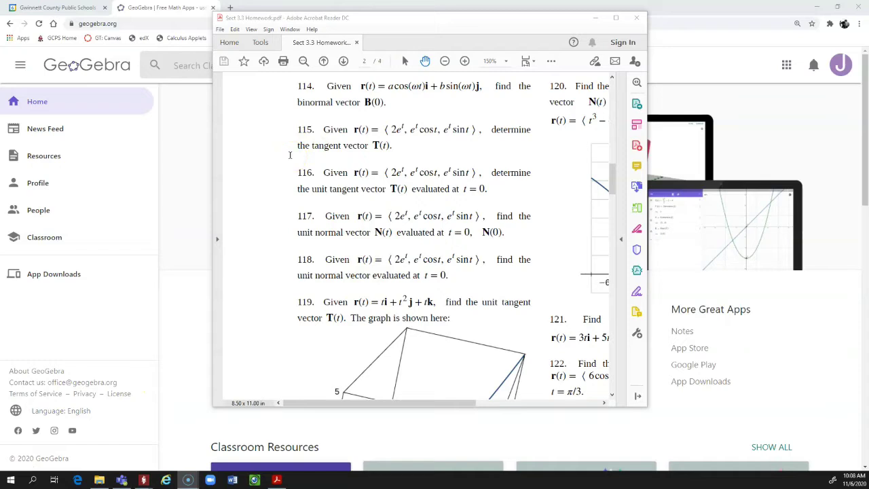
Switch from the homework PDF to the GeoGebra website and open the 3D Calculator.
{"action": "scroll", "coordinate": [408, 176], "scroll_direction": "up", "scroll_amount": 1}
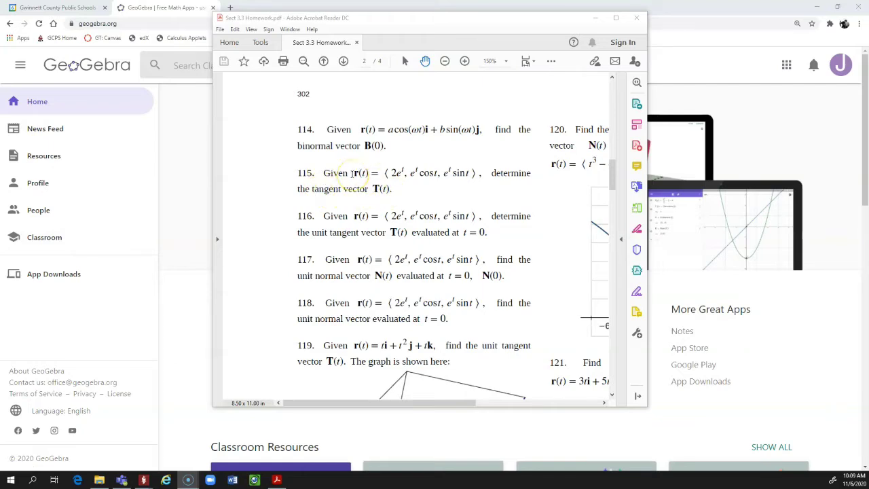
{"action": "key", "text": "alt+Tab"}
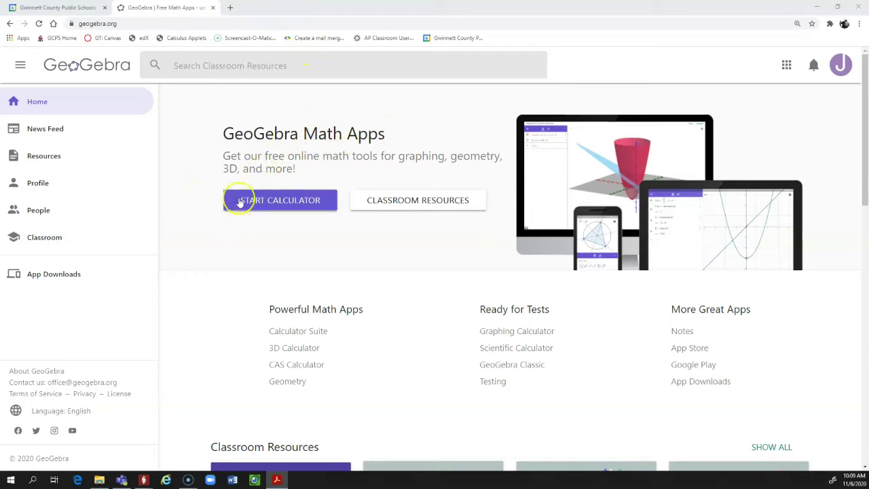
{"action": "left_click", "coordinate": [264, 205]}
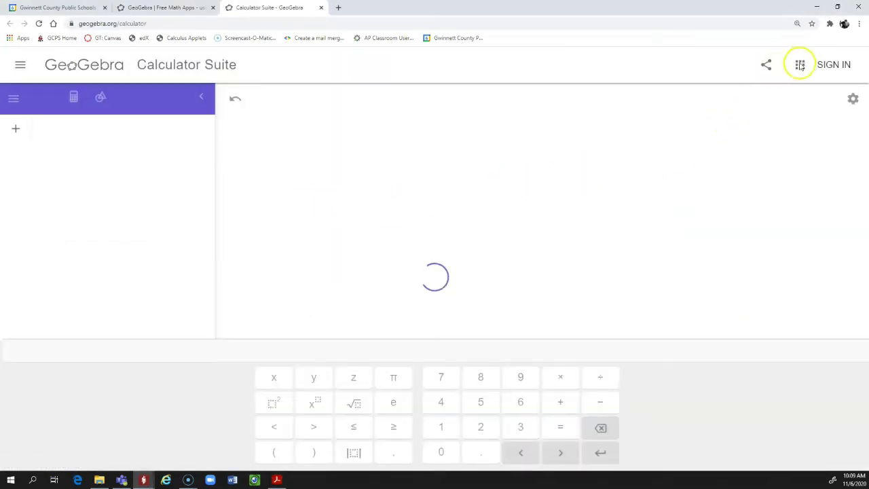
{"action": "left_click", "coordinate": [802, 65]}
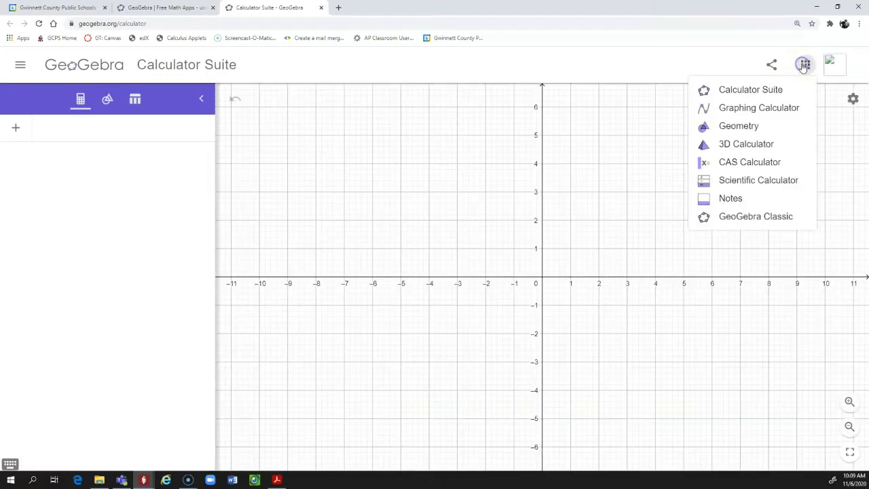
{"action": "left_click", "coordinate": [738, 144]}
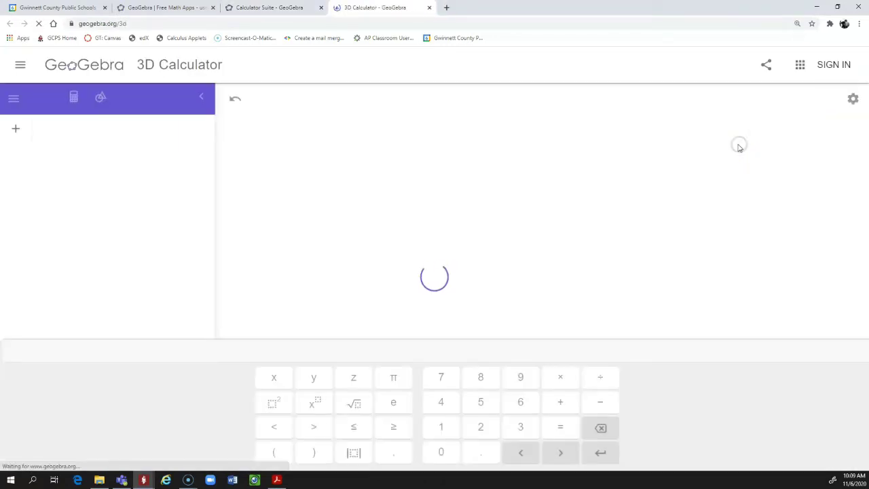
Switch to the homework PDF in Acrobat Reader and examine the three component expressions of r(t) in problem 115.
{"action": "key", "text": "alt+Tab"}
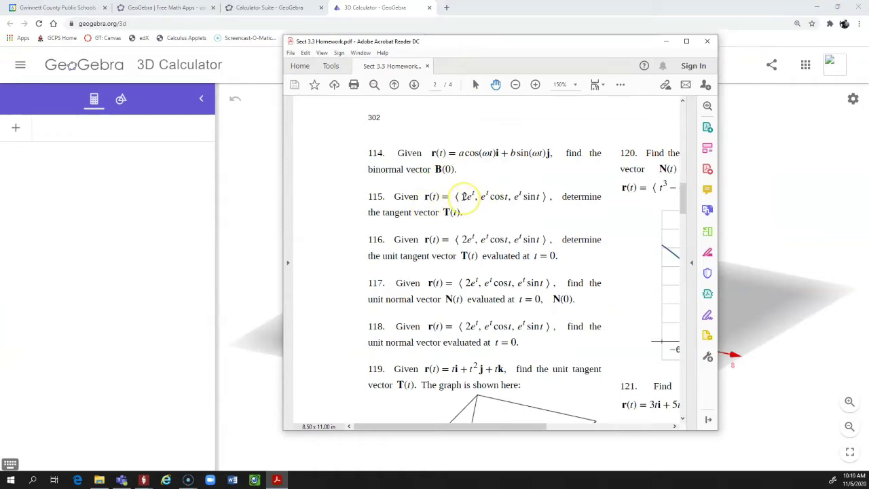
{"action": "left_click_drag", "start_coordinate": [462, 196], "coordinate": [476, 197]}
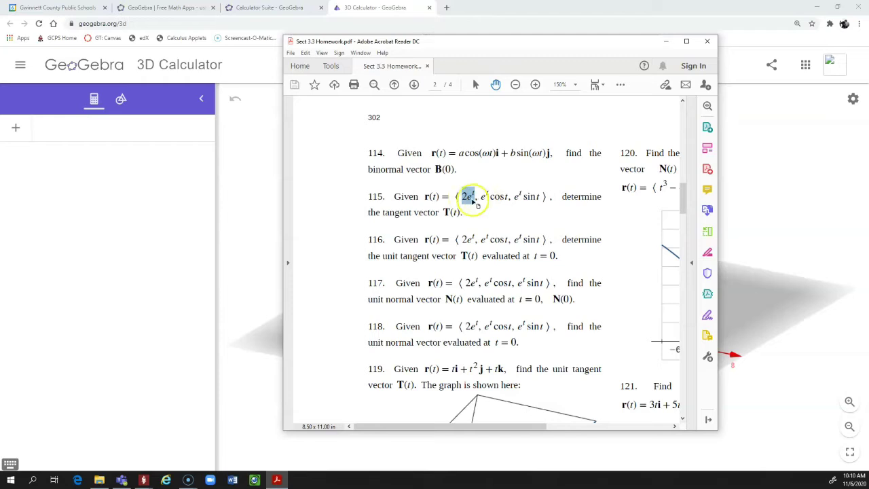
{"action": "left_click_drag", "start_coordinate": [481, 197], "coordinate": [541, 198]}
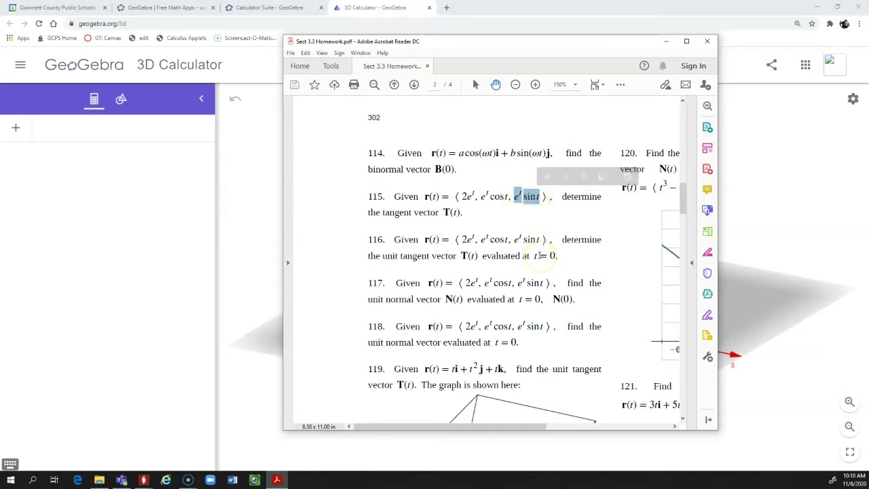
Switch back to the GeoGebra 3D Calculator and define the first component function as f(x) = 2e^x.
{"action": "left_click", "coordinate": [73, 136]}
{"action": "type", "text": "f"}
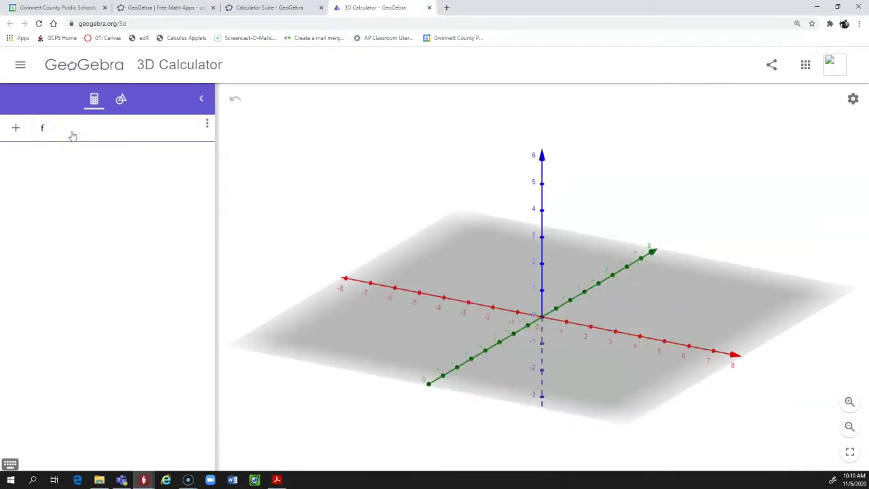
{"action": "type", "text": "(x) "}
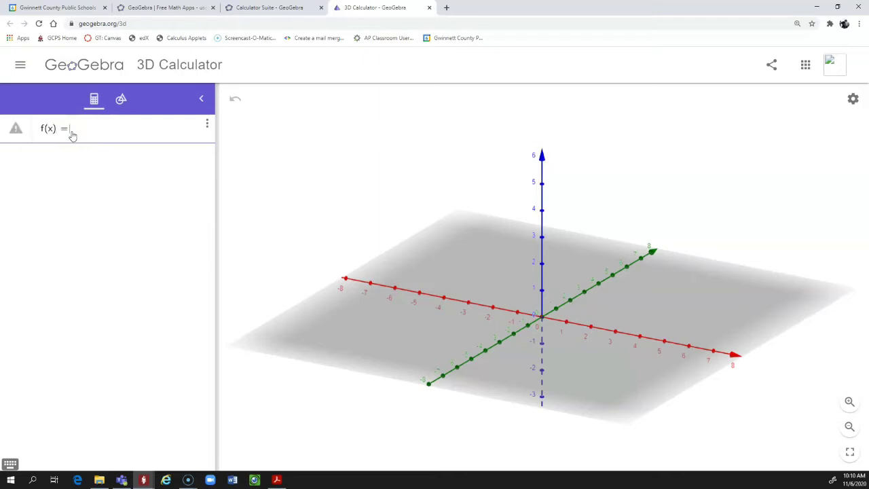
{"action": "type", "text": "= 2"}
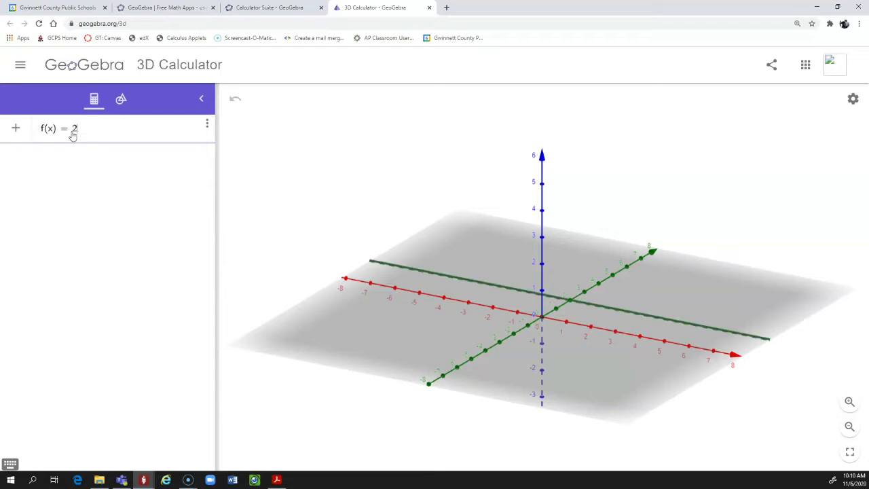
{"action": "type", "text": "e"}
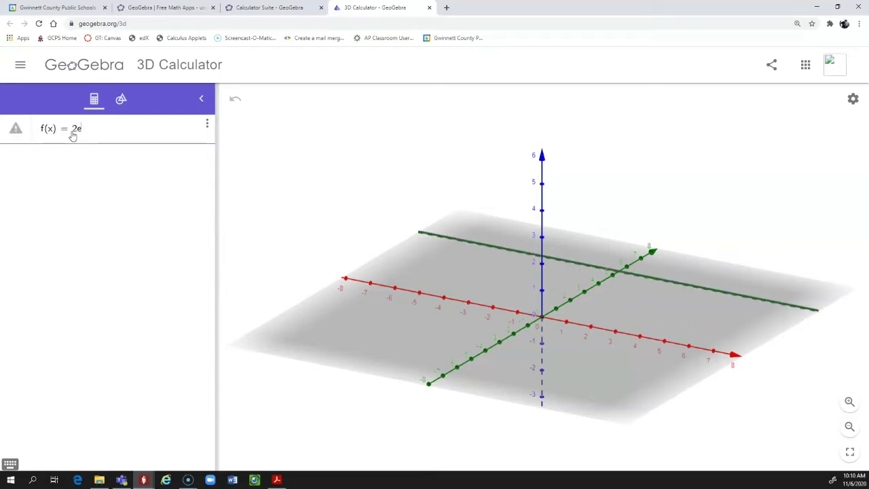
{"action": "type", "text": "^x"}
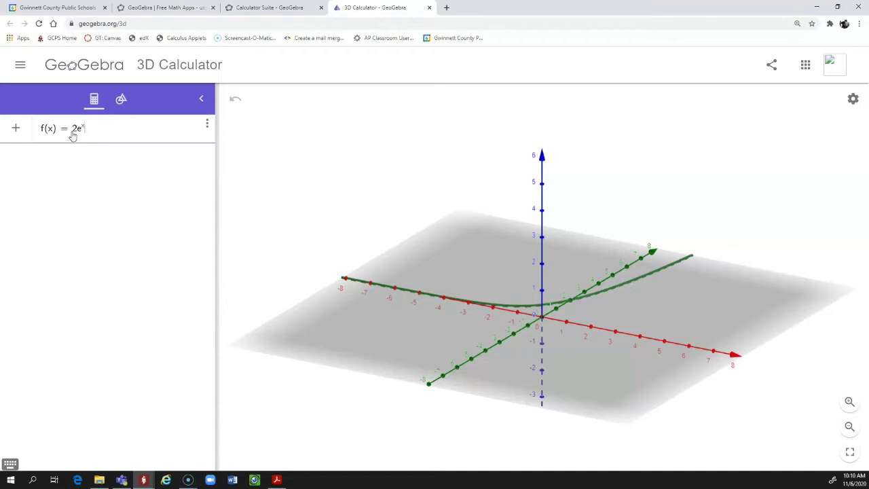
{"action": "key", "text": "Return"}
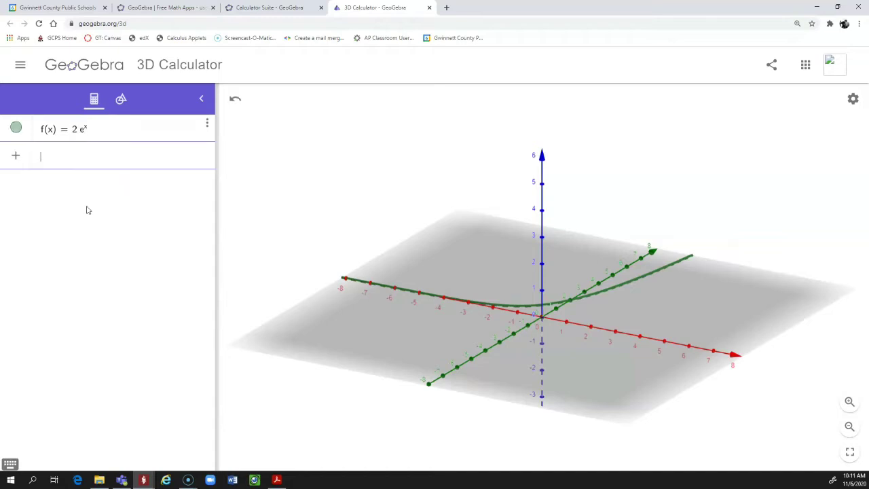
Define the second component function as g(x) = e^x · cos(x).
{"action": "type", "text": "g("}
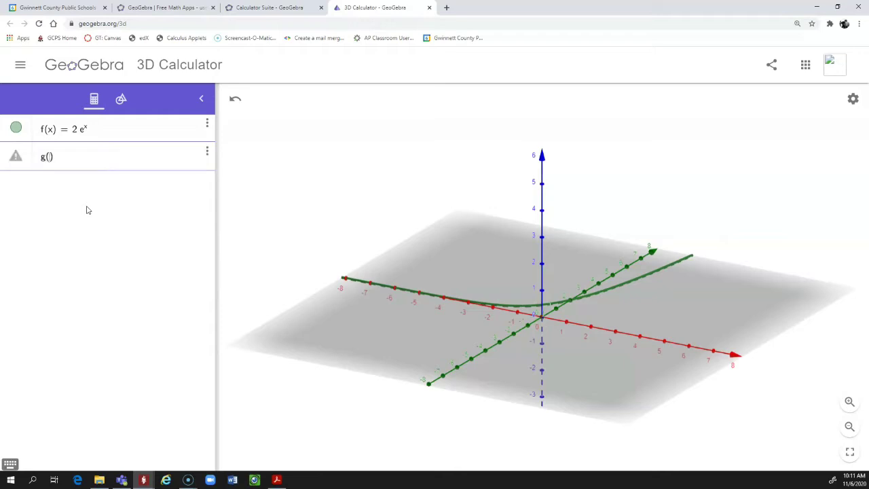
{"action": "type", "text": "x) = e^"}
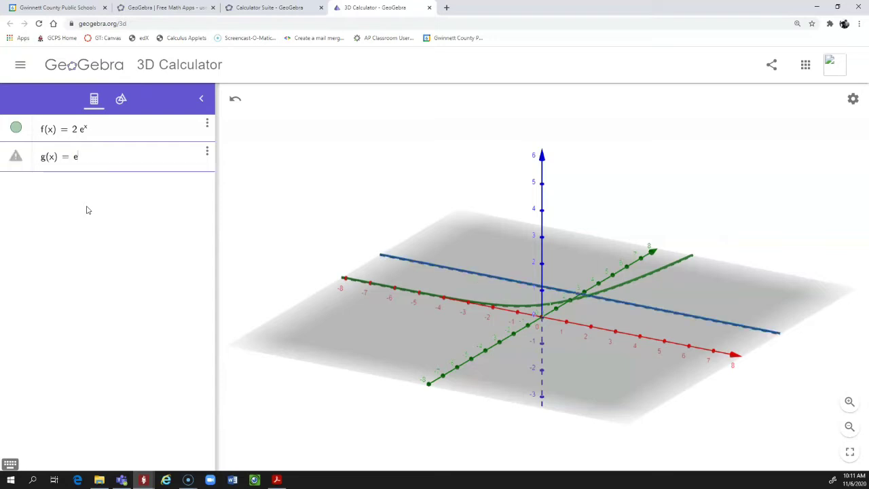
{"action": "type", "text": "x"}
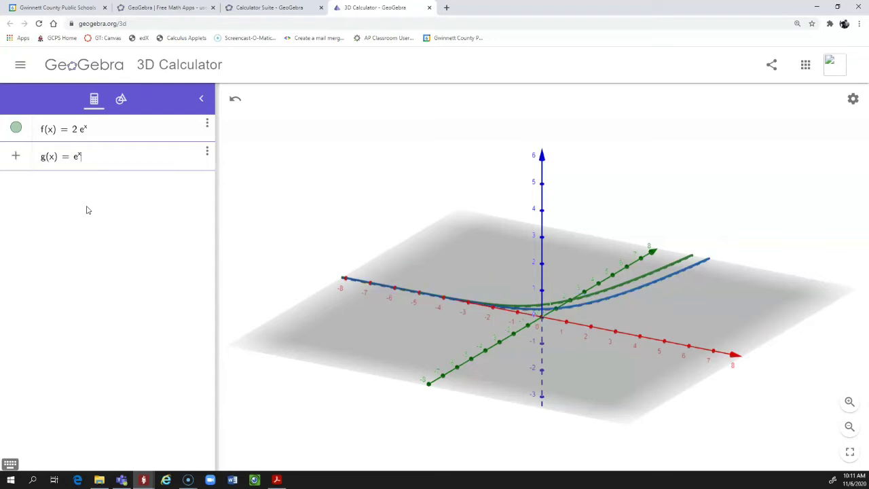
{"action": "key", "text": "Right"}
{"action": "type", "text": "*cos"}
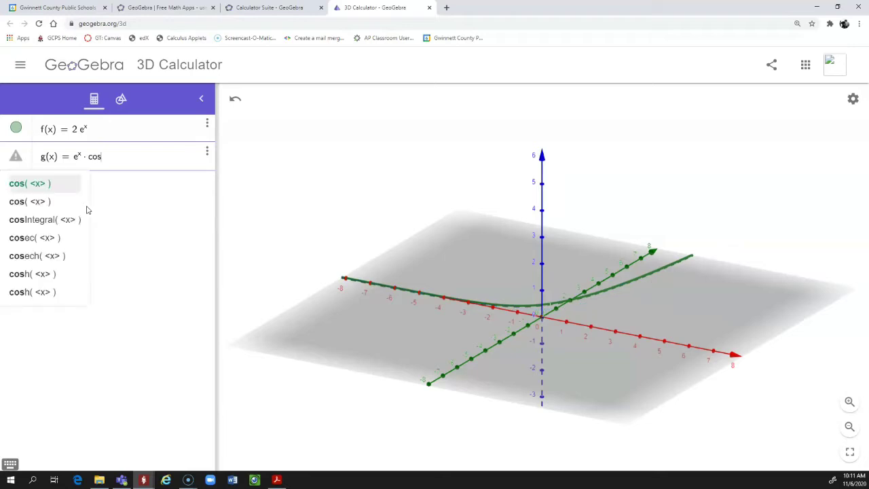
{"action": "type", "text": "(x"}
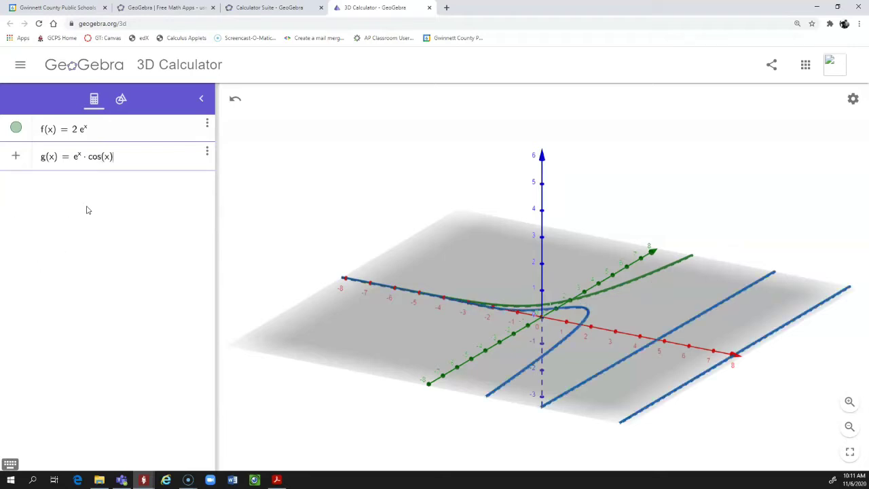
{"action": "key", "text": "Return"}
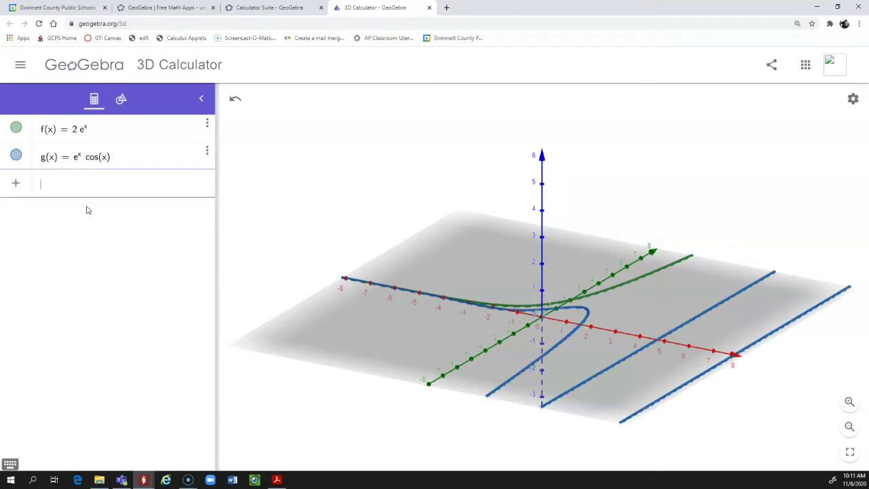
Define the third component function as h(x) = e^x · sin(x).
{"action": "type", "text": "h(x) = e"}
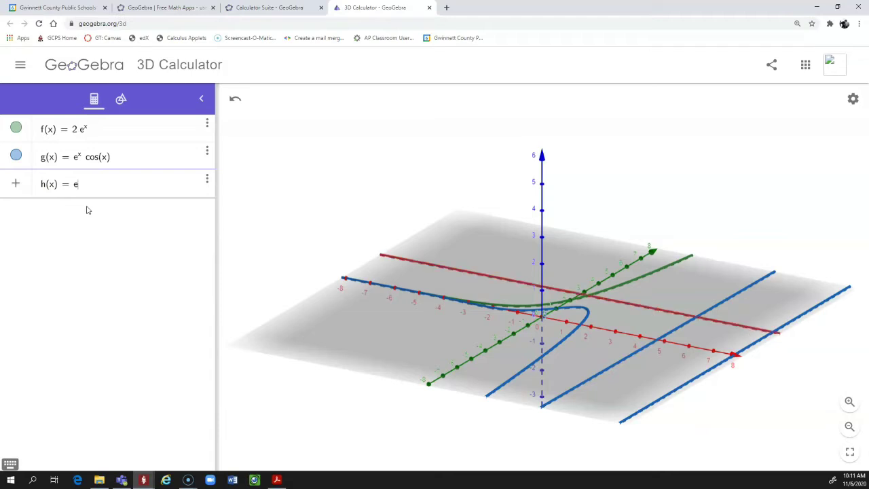
{"action": "type", "text": "^x"}
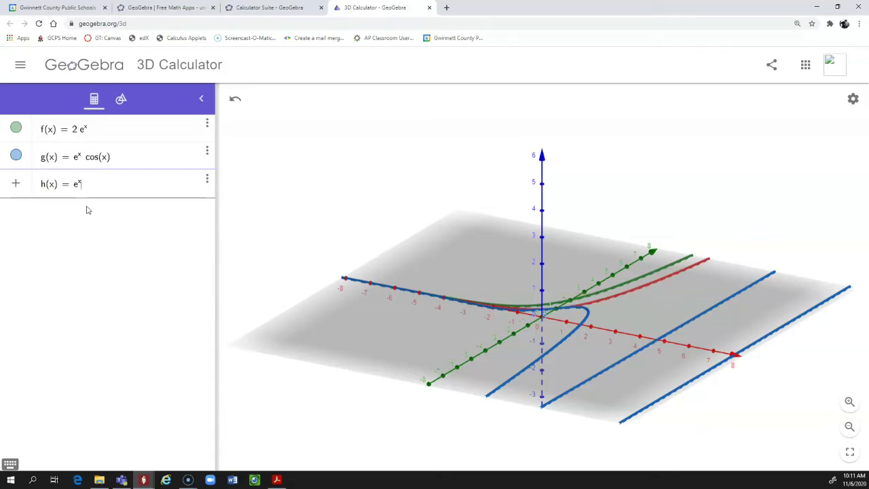
{"action": "key", "text": "Right"}
{"action": "type", "text": "*"}
{"action": "type", "text": "sin(x)"}
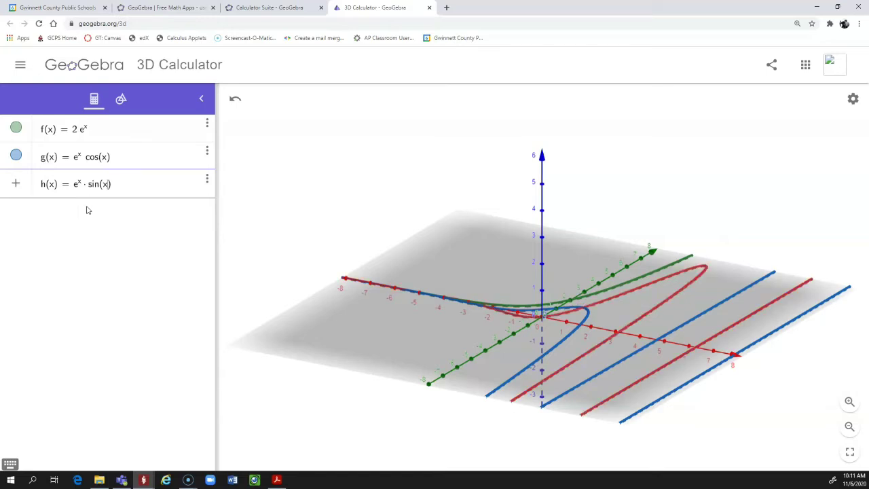
{"action": "key", "text": "Return"}
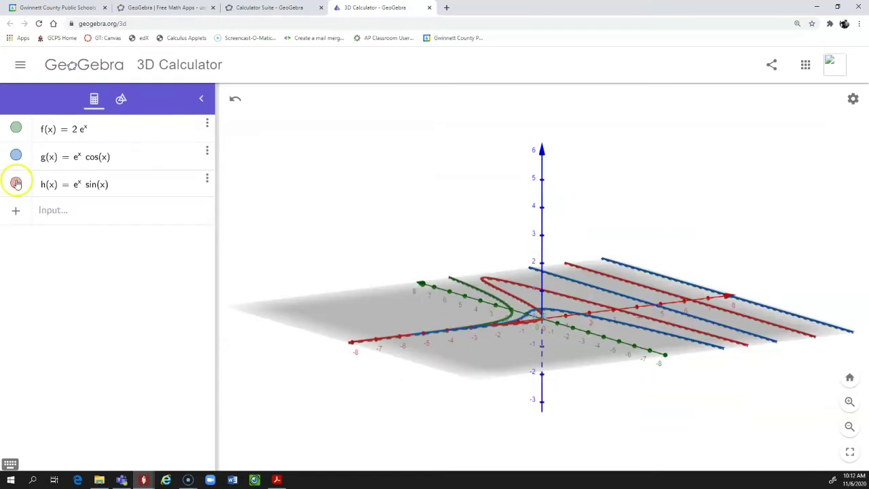
Hide the graphs of f(x), g(x) and h(x) in the 3D view.
{"action": "left_click", "coordinate": [15, 128]}
{"action": "left_click", "coordinate": [17, 156]}
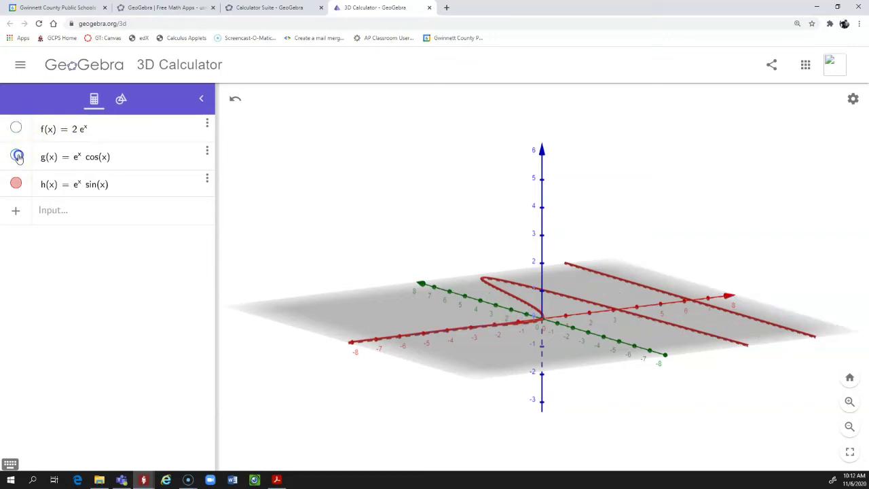
{"action": "left_click", "coordinate": [15, 182]}
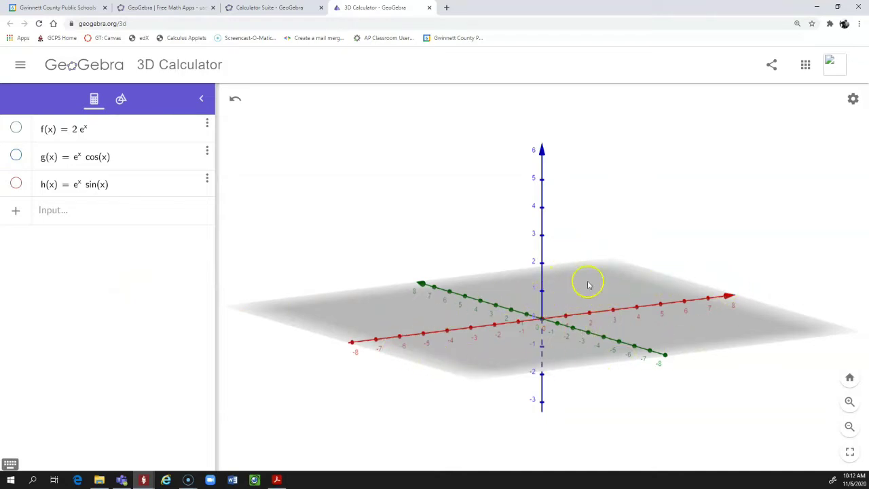
Hide the gray xy-plane so that only the axes are displayed in the 3D view.
{"action": "left_click", "coordinate": [853, 101]}
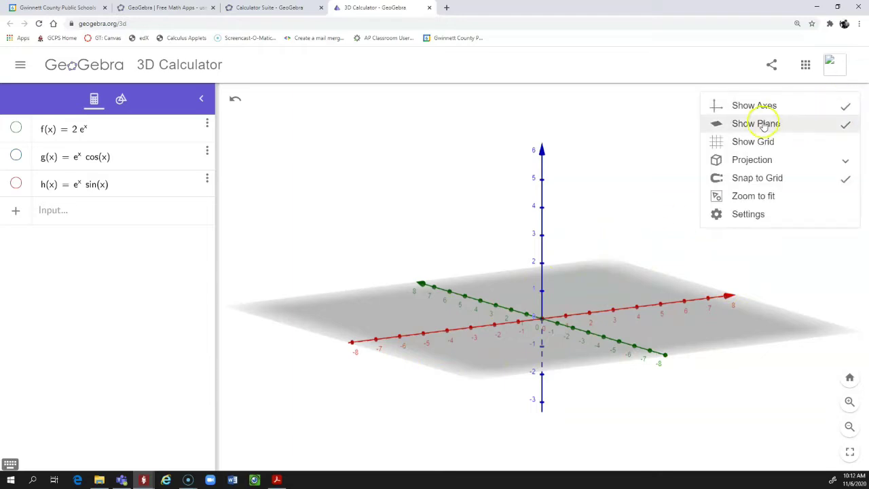
{"action": "left_click", "coordinate": [833, 129]}
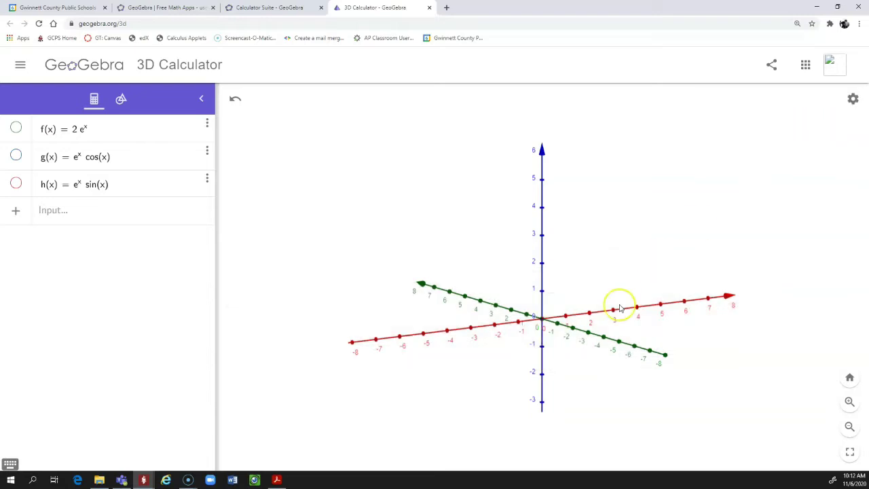
{"action": "left_click_drag", "start_coordinate": [645, 342], "coordinate": [632, 334]}
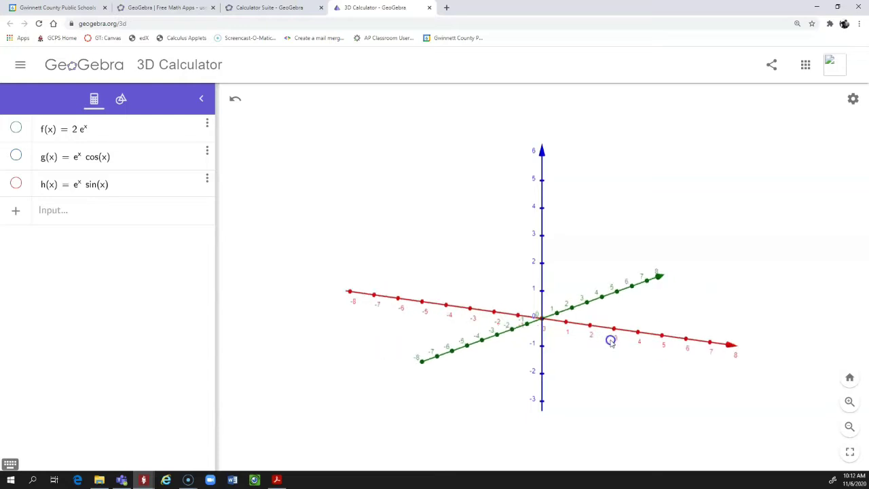
{"action": "left_click", "coordinate": [636, 341]}
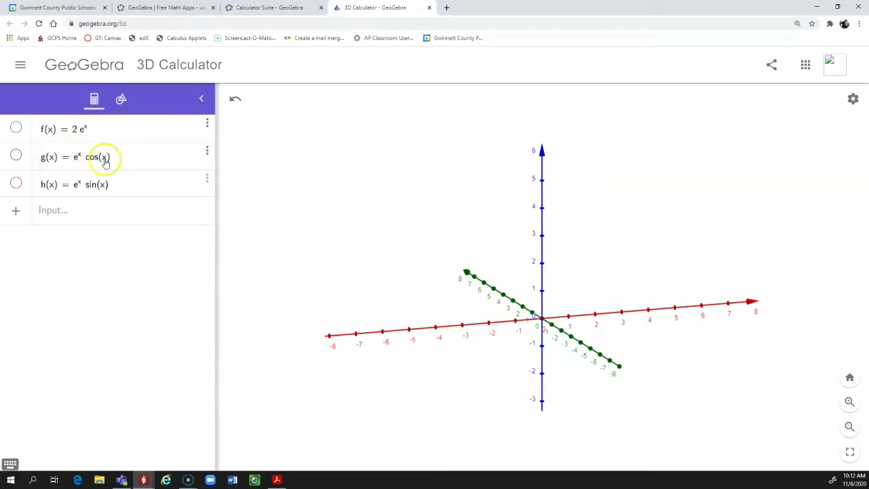
Begin a new definition for r(t) using the Curve command with an empty argument list.
{"action": "left_click", "coordinate": [71, 210]}
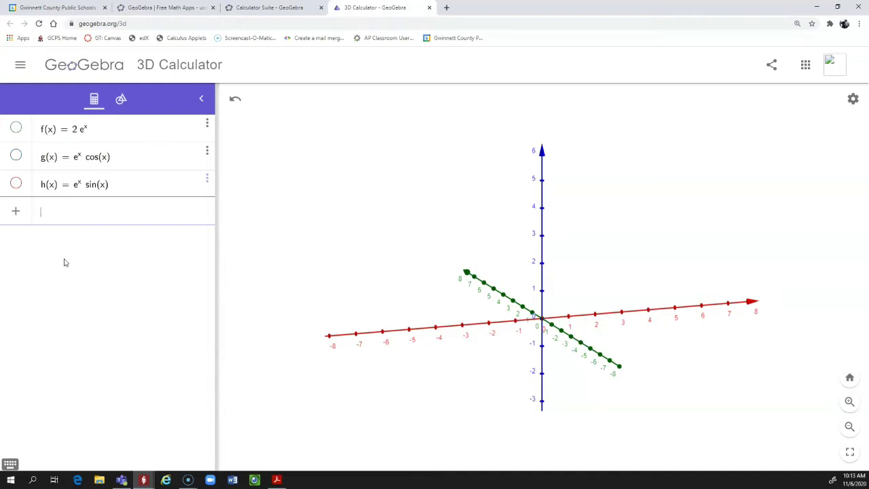
{"action": "type", "text": "r="}
{"action": "type", "text": "("}
{"action": "type", "text": "t"}
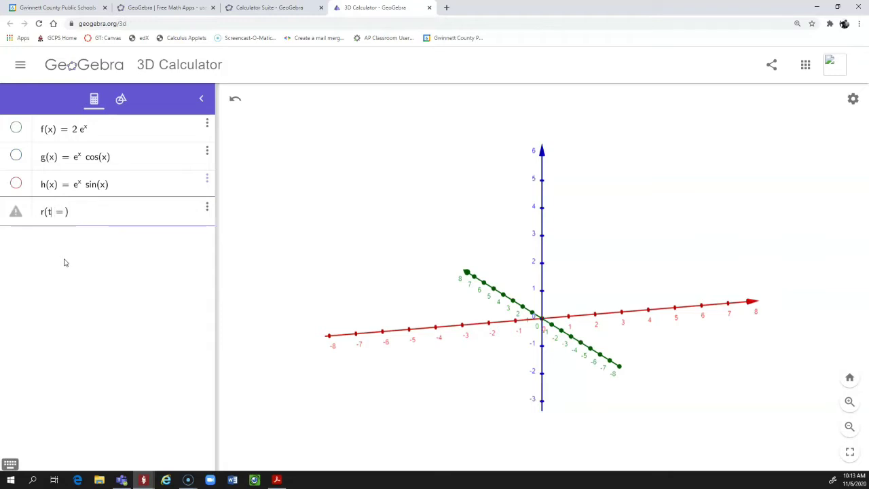
{"action": "type", "text": ")"}
{"action": "type", "text": "curve"}
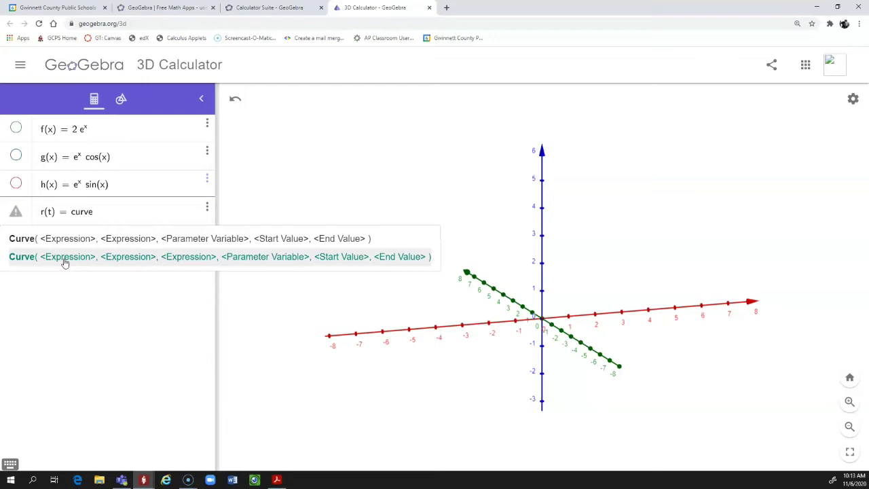
{"action": "type", "text": "("}
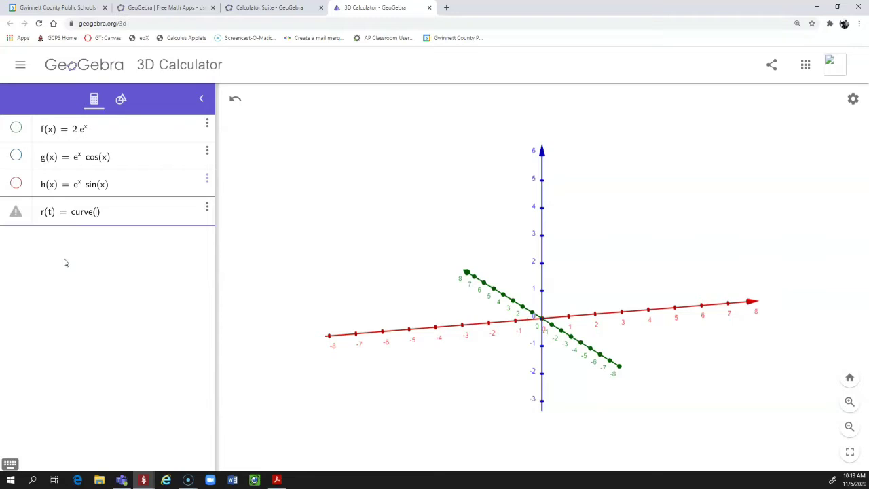
Fill in the Curve arguments for r(t) with f(t), g(t), h(t), parameter t, start value -10 and end value 10.
{"action": "type", "text": "f("}
{"action": "type", "text": "t)"}
{"action": "type", "text": ",g(t"}
{"action": "type", "text": "), "}
{"action": "type", "text": "h(t"}
{"action": "type", "text": "),"}
{"action": "type", "text": "t,"}
{"action": "type", "text": "-"}
{"action": "type", "text": "10"}
{"action": "type", "text": ", 10"}
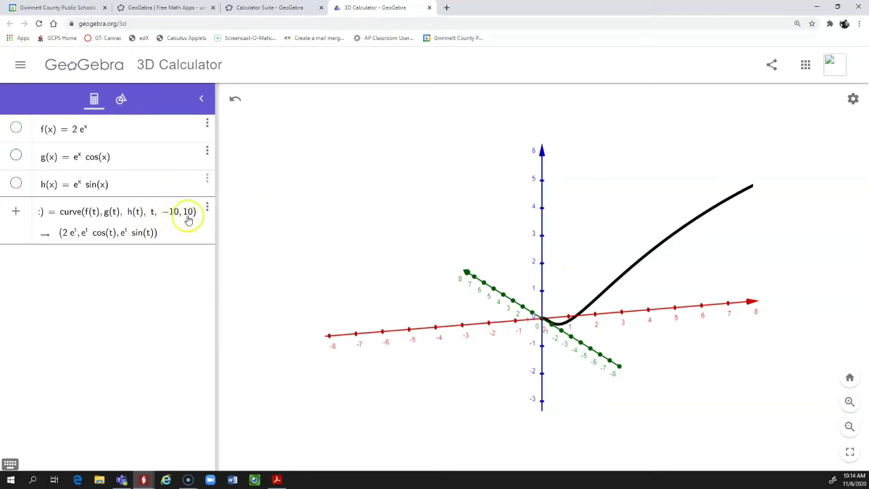
Consult problem 115 in the Sect 3.3 Homework PDF in Adobe Acrobat Reader and return to the 3D Calculator.
{"action": "left_click_drag", "start_coordinate": [593, 287], "coordinate": [712, 279]}
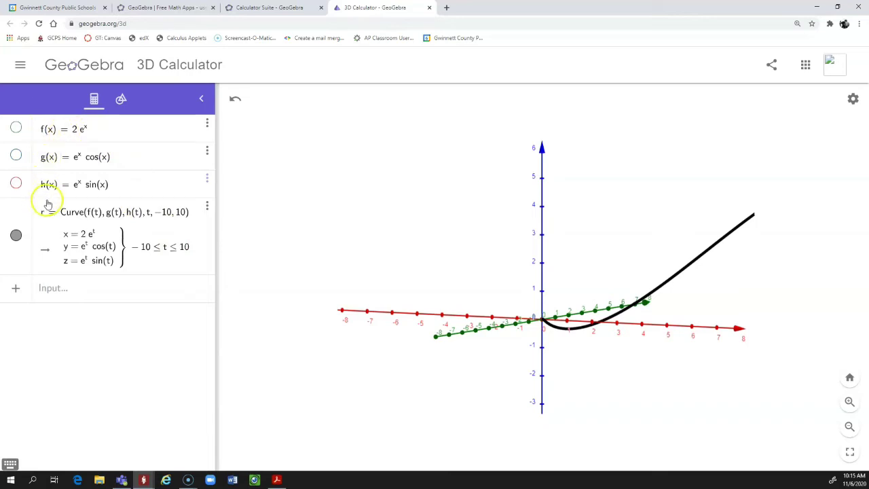
{"action": "key", "text": "alt+Tab"}
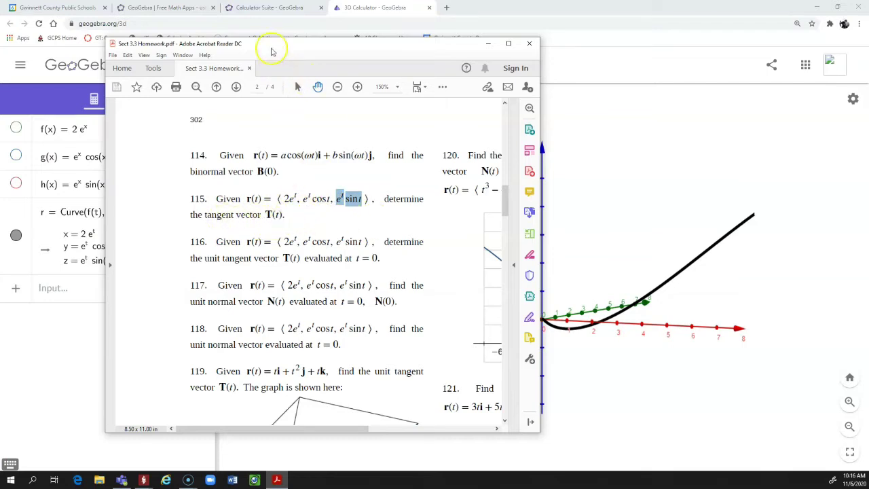
{"action": "key", "text": "alt+Tab"}
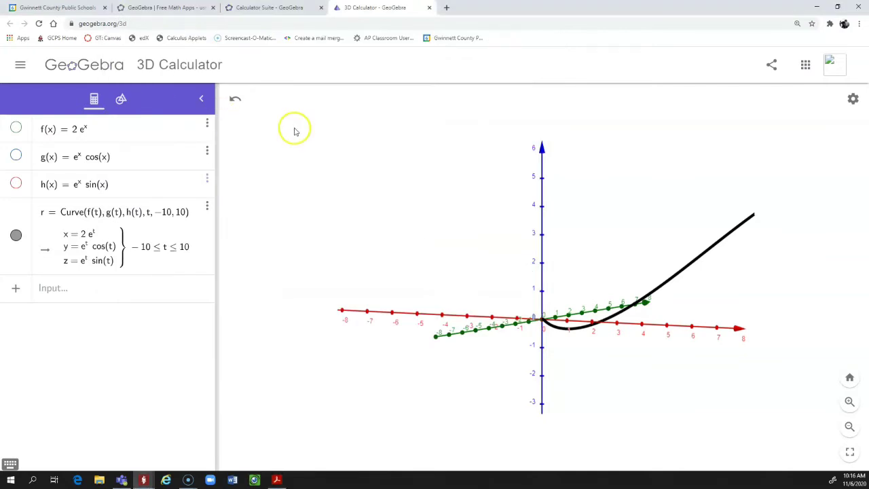
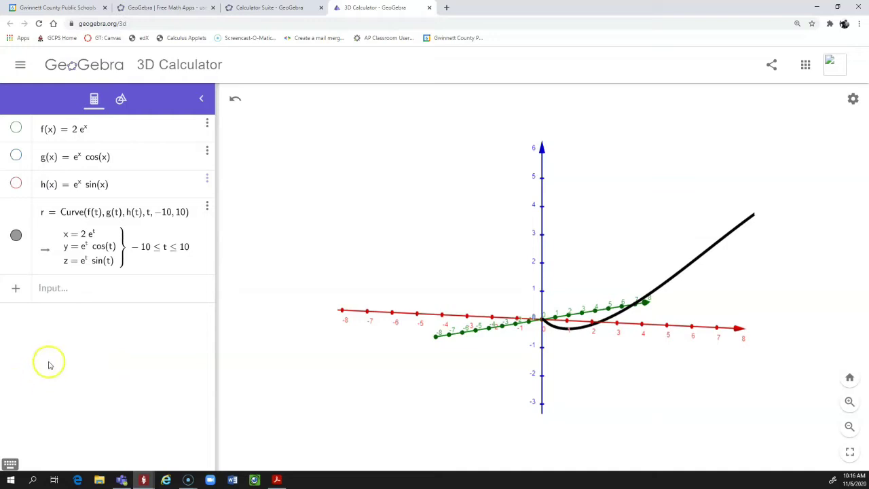
Begin a new definition for d(t) as a square root with an empty radicand.
{"action": "left_click", "coordinate": [60, 359]}
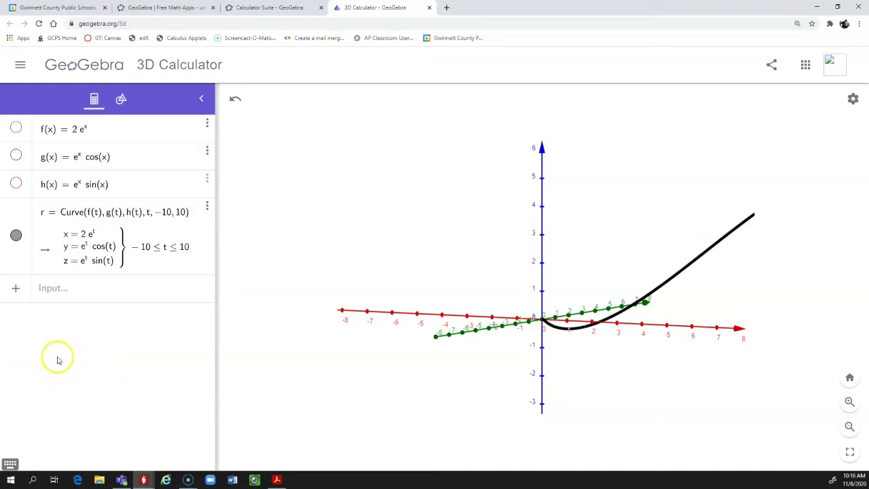
{"action": "left_click", "coordinate": [62, 288]}
{"action": "type", "text": "d"}
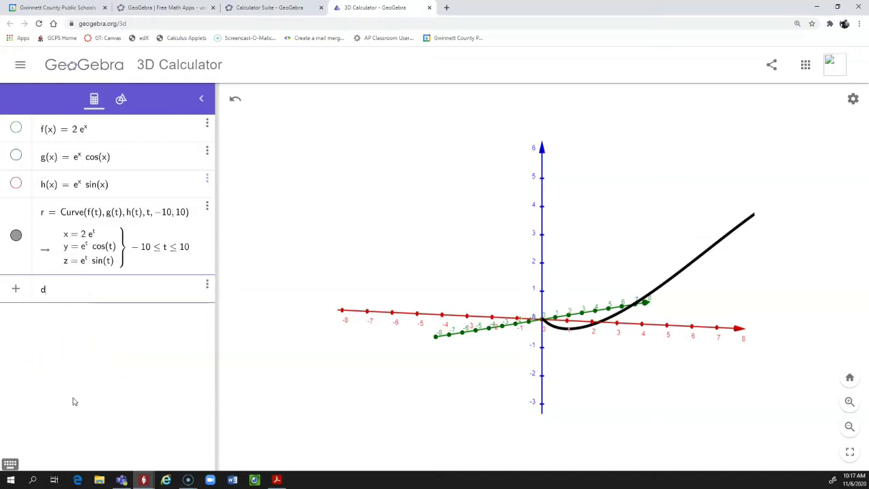
{"action": "type", "text": "(x"}
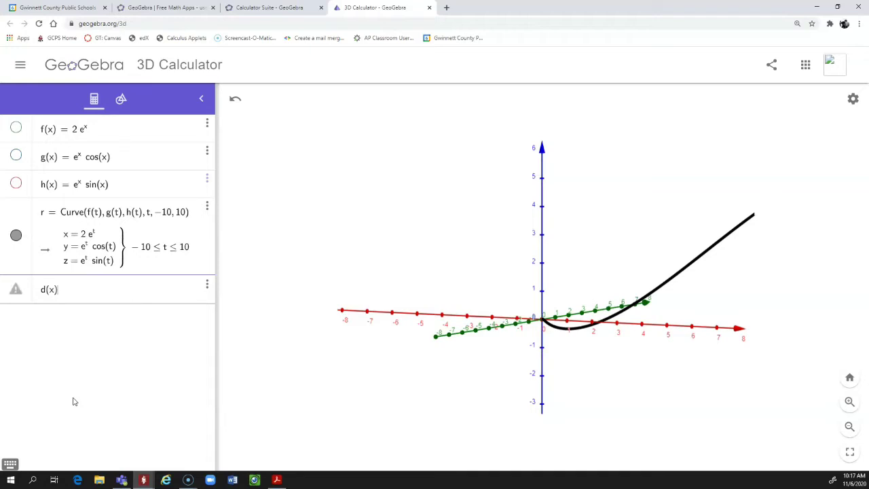
{"action": "key", "text": "BackSpace"}
{"action": "type", "text": "t)="}
{"action": "left_click", "coordinate": [7, 463]}
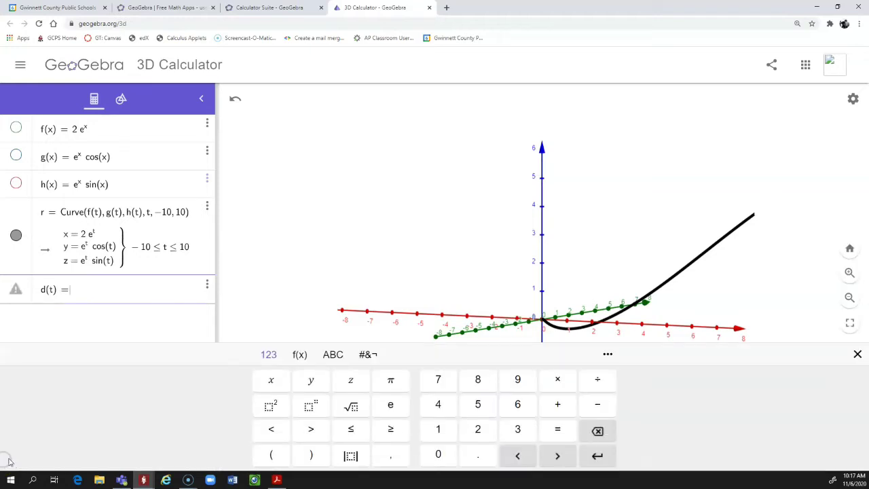
{"action": "left_click", "coordinate": [351, 407]}
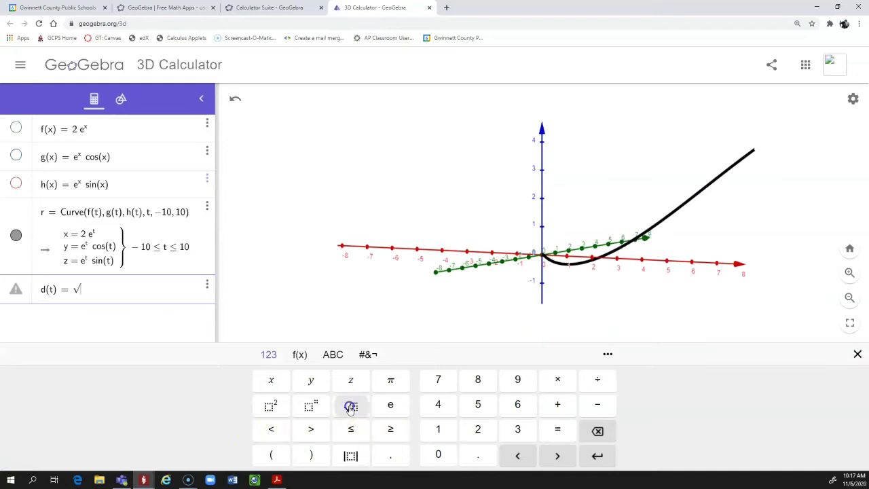
{"action": "left_click", "coordinate": [857, 354]}
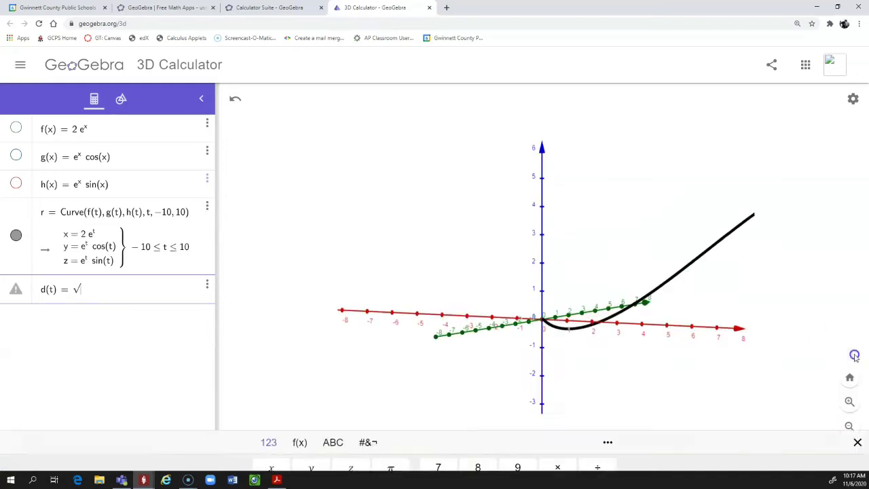
{"action": "left_click", "coordinate": [6, 462]}
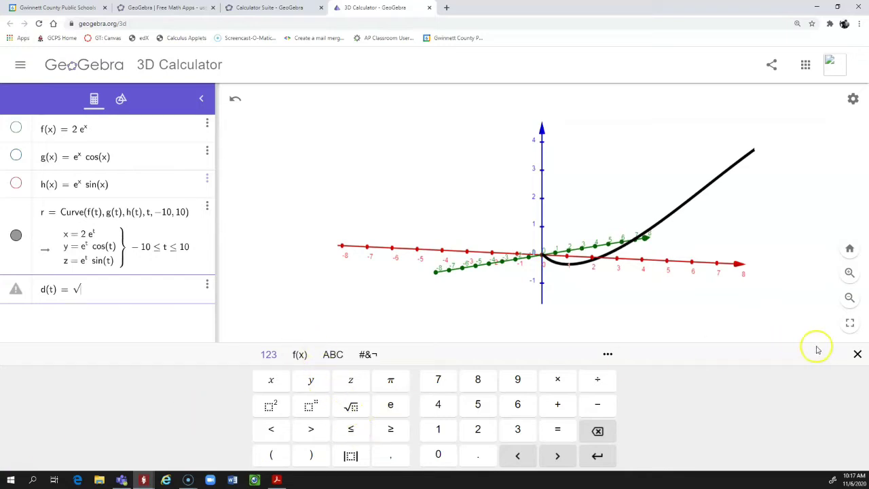
{"action": "left_click", "coordinate": [857, 354]}
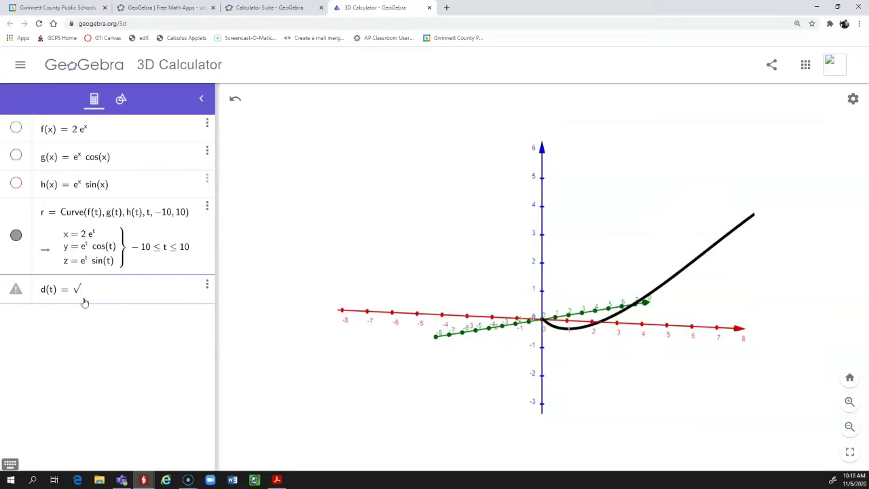
Fill in the square root of d(t) with f'(t)^2 + g'(t)^2 + h'(t)^2 and enter the definition.
{"action": "type", "text": "f"}
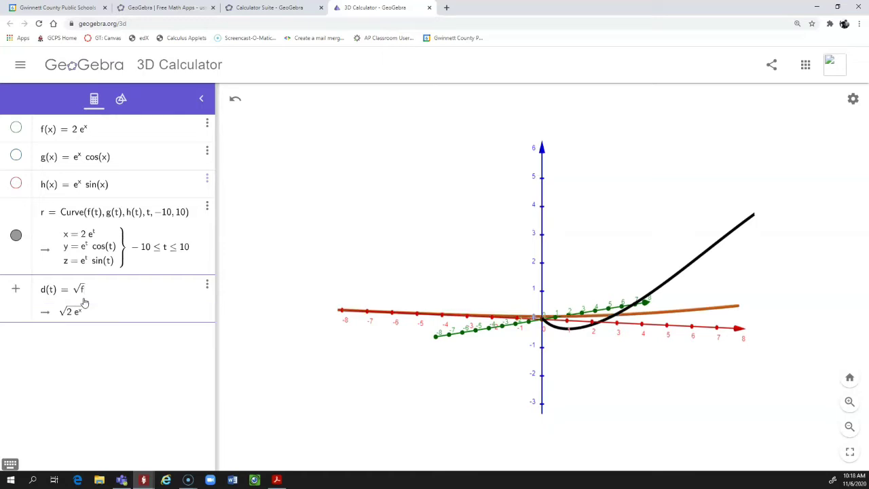
{"action": "type", "text": "'"}
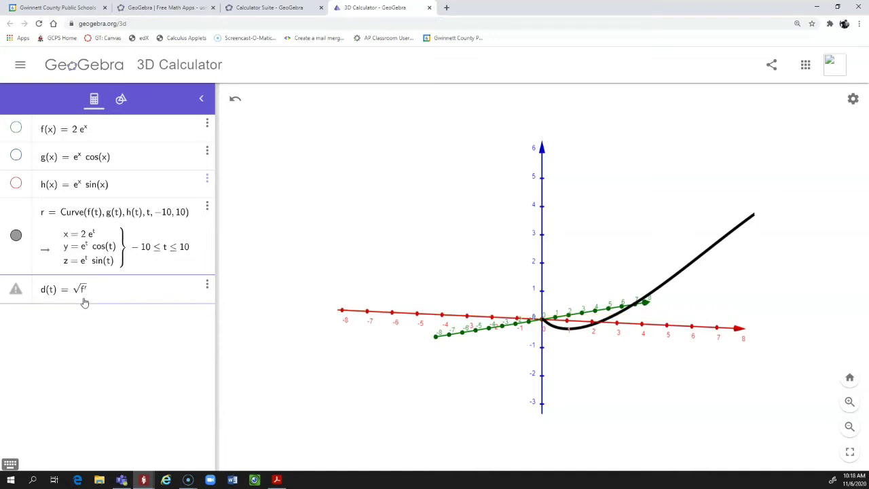
{"action": "type", "text": "(t"}
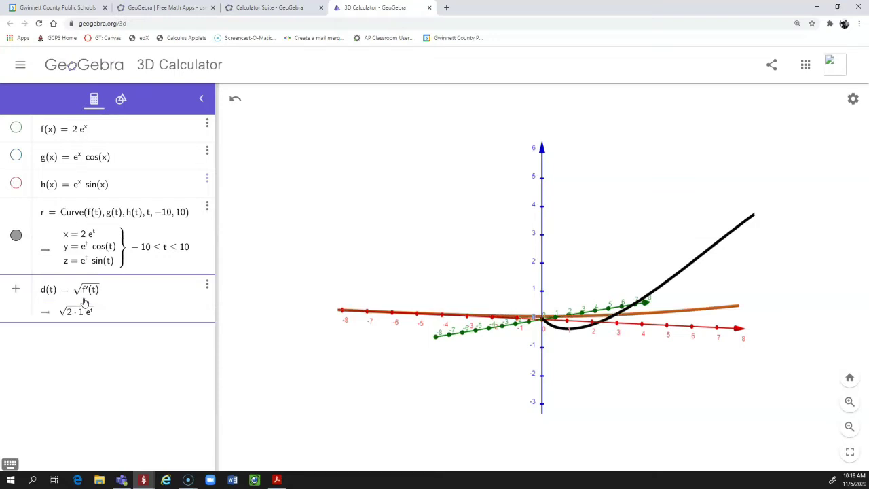
{"action": "left_click", "coordinate": [68, 315]}
{"action": "type", "text": "^2 "}
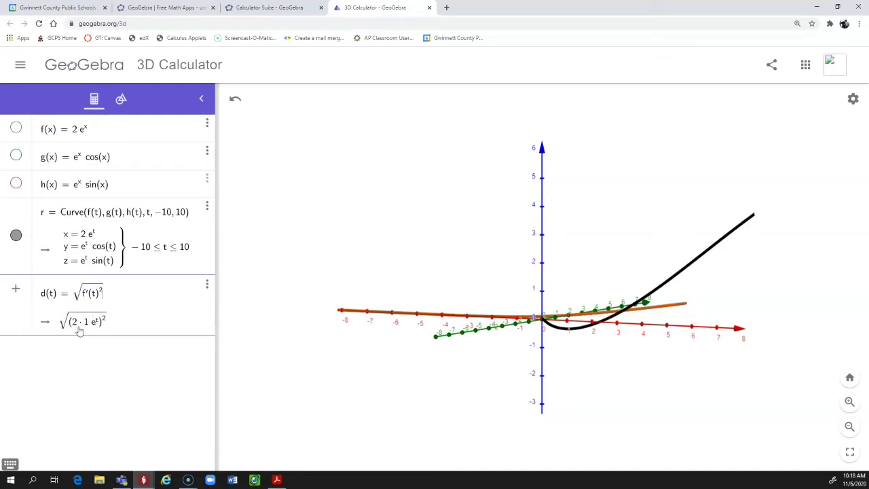
{"action": "type", "text": "+ g'"}
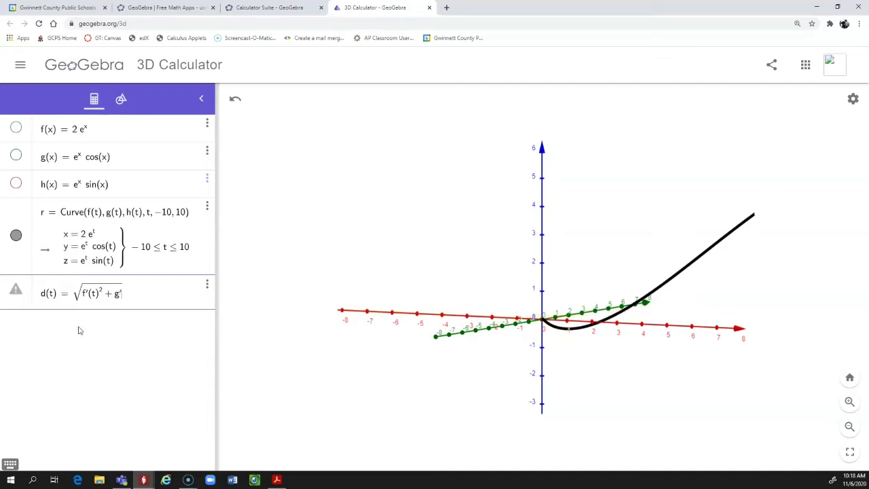
{"action": "type", "text": "(t)"}
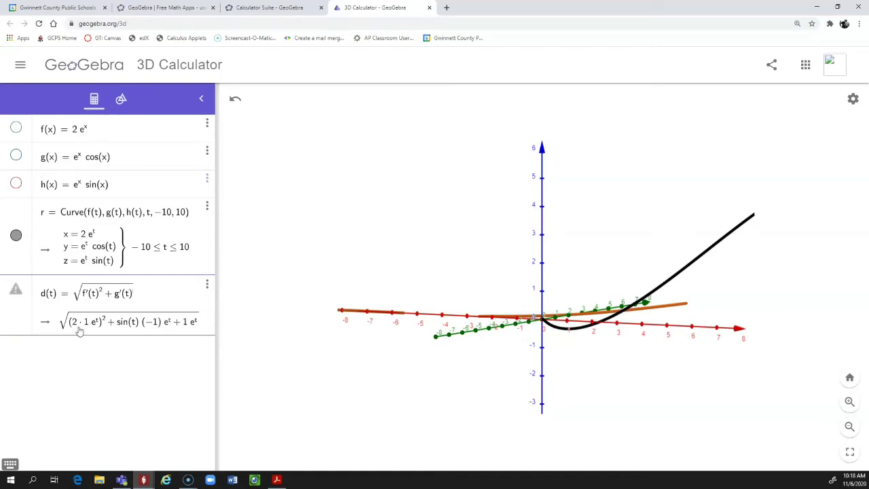
{"action": "type", "text": "^2 "}
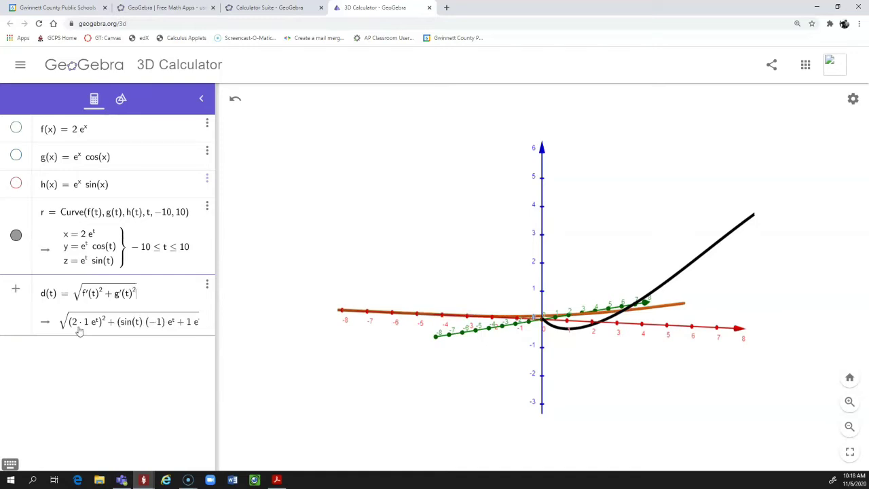
{"action": "type", "text": "+ h'(t)"}
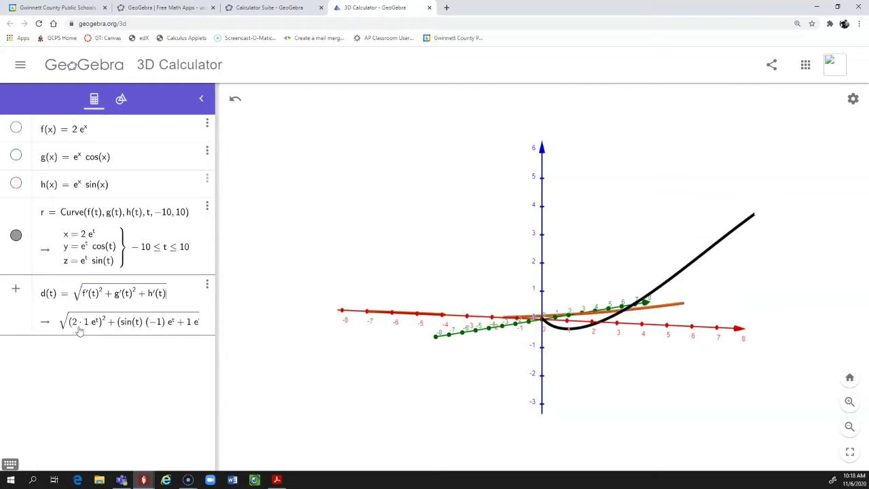
{"action": "type", "text": "^2"}
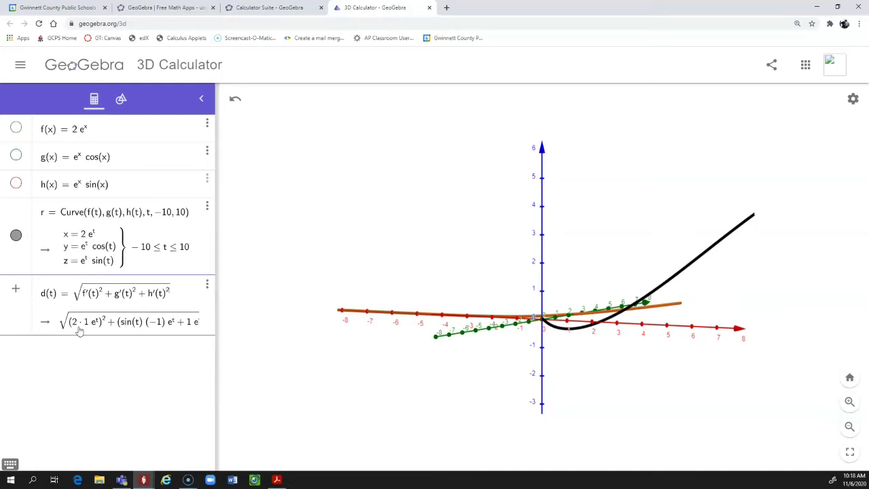
{"action": "key", "text": "Return"}
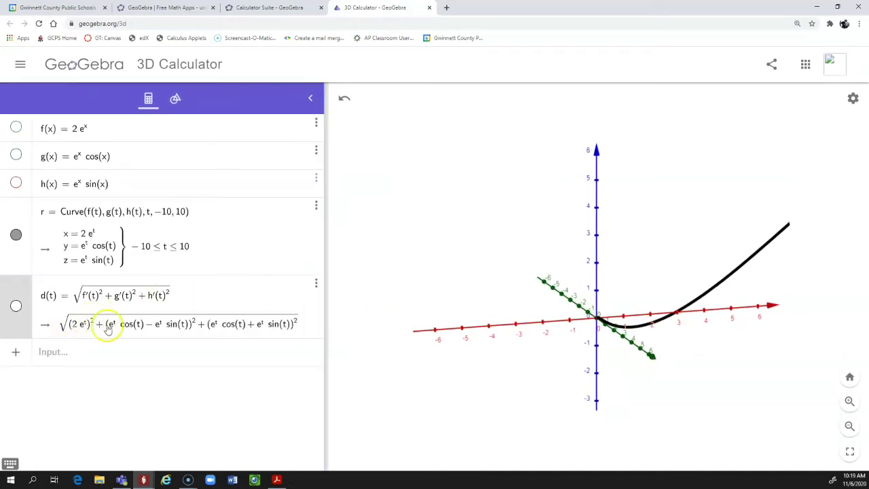
Begin a new definition for T(t) using the Curve command with f'(t)/d(t) as the first component.
{"action": "left_click", "coordinate": [86, 379]}
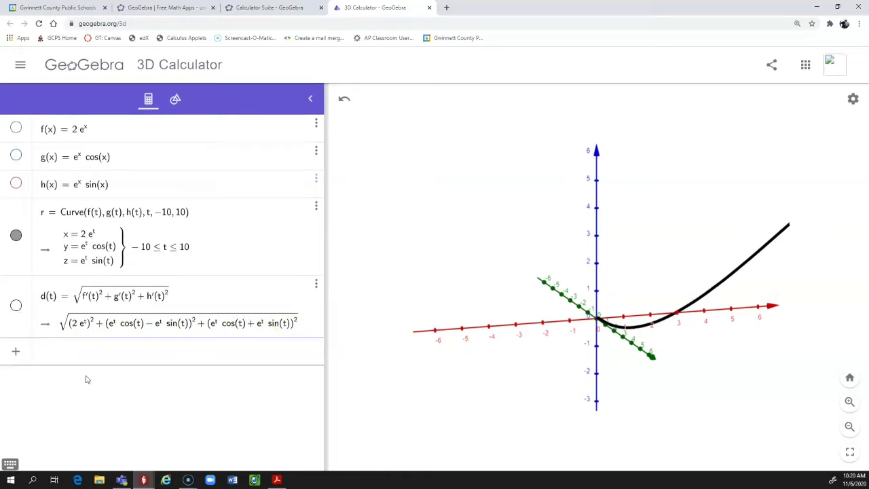
{"action": "type", "text": "T(t"}
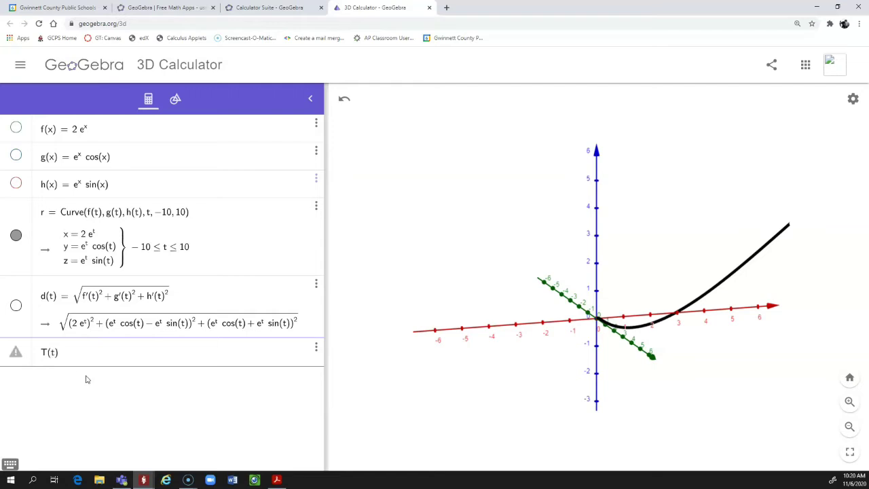
{"action": "type", "text": ") = curve("}
{"action": "type", "text": "f'(t)"}
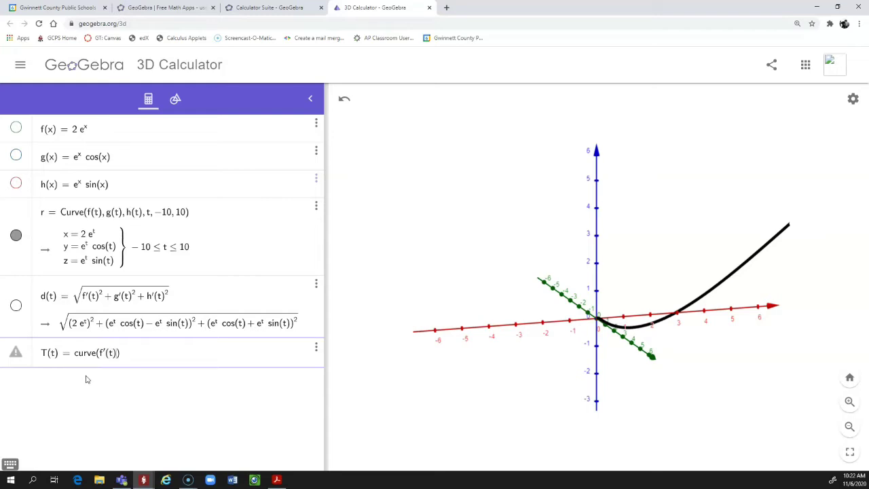
{"action": "type", "text": "/"}
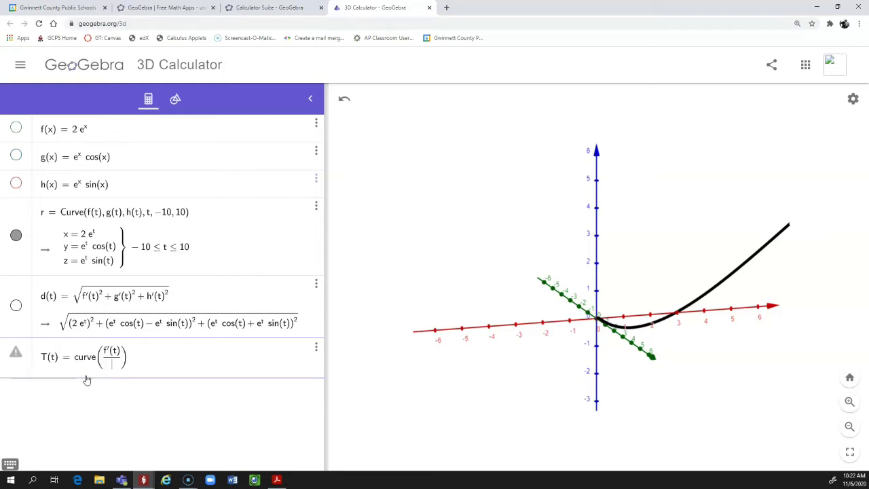
{"action": "type", "text": "d(t"}
{"action": "key", "text": "Right"}
Add g'(t)/d(t) and h'(t)/d(t) as the second and third components of T(t) and submit the expression.
{"action": "type", "text": ", g'(t)"}
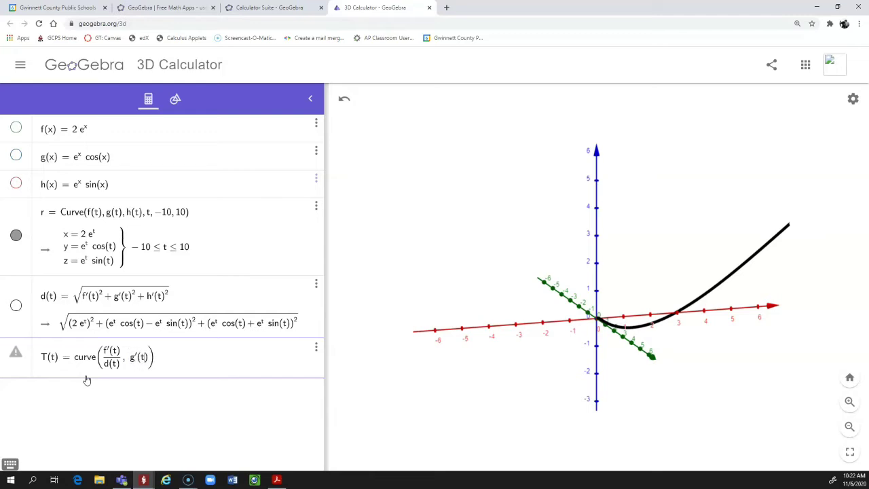
{"action": "type", "text": "/d(t"}
{"action": "key", "text": "Right"}
{"action": "type", "text": ", h'(t)/"}
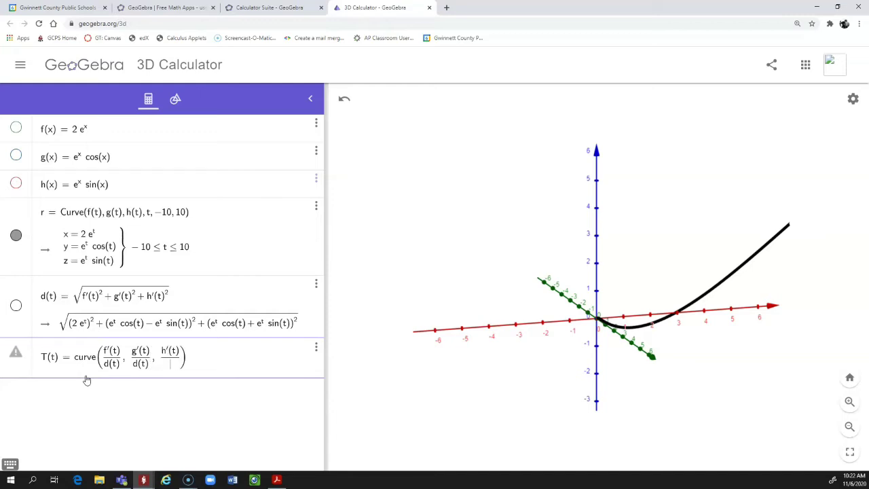
{"action": "type", "text": "g(t)"}
{"action": "key", "text": "BackSpace"}
{"action": "type", "text": "d(t"}
{"action": "key", "text": "Return"}
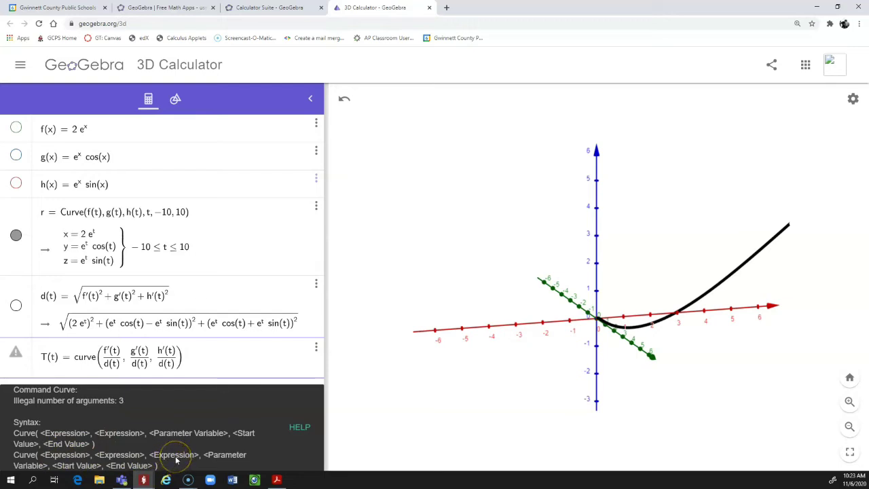
Complete the T(t) curve with parameter t, start value -10 and end value 10, and widen the algebra view to fit its formulas.
{"action": "left_click", "coordinate": [88, 464]}
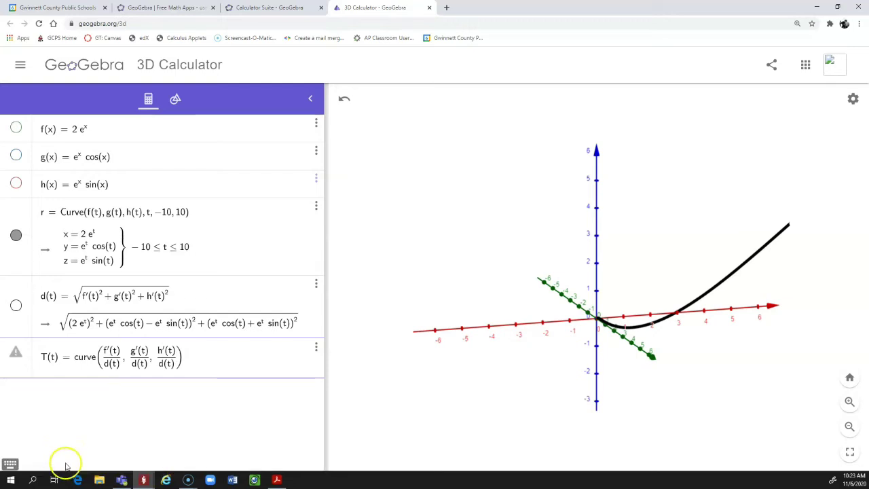
{"action": "left_click", "coordinate": [184, 357]}
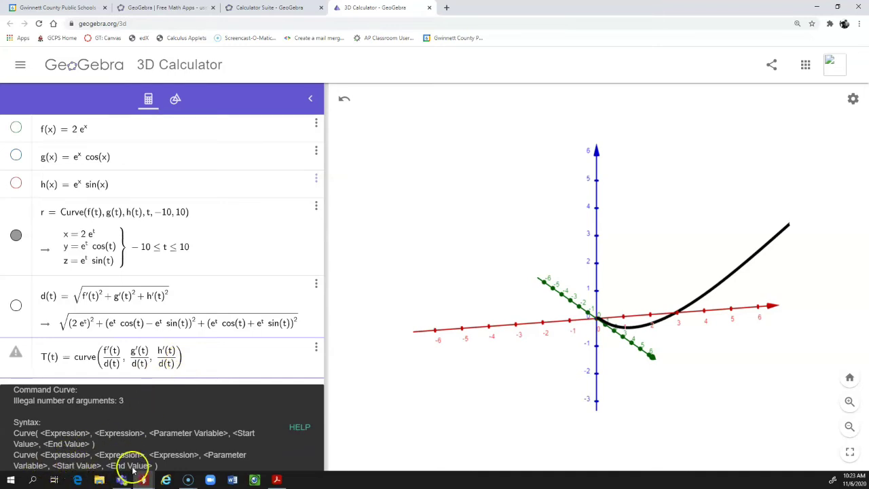
{"action": "left_click", "coordinate": [192, 353]}
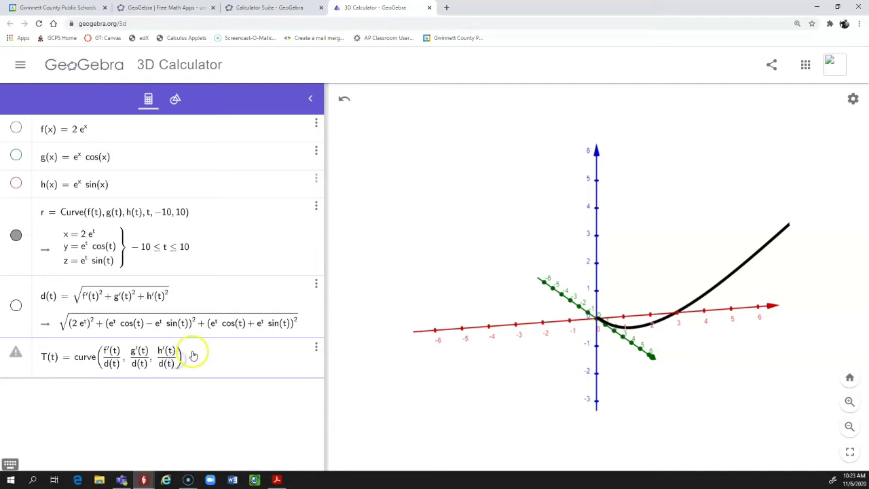
{"action": "type", "text": ", t, -10"}
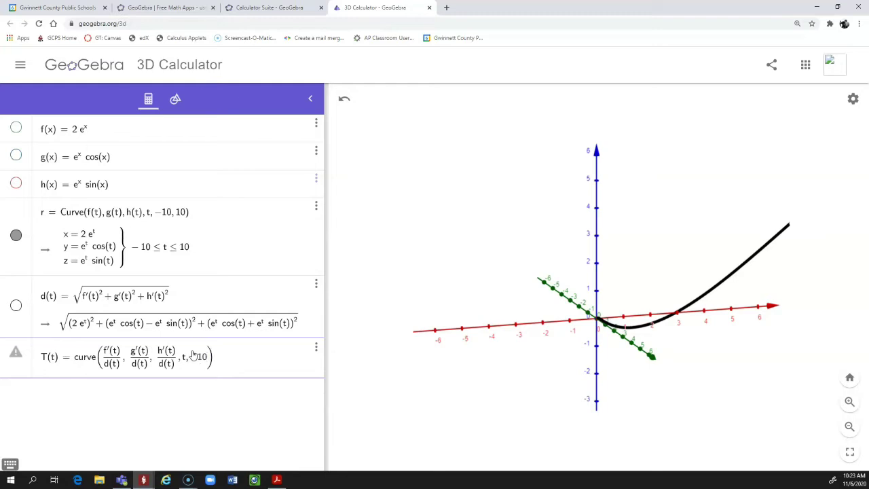
{"action": "type", "text": ", 10"}
{"action": "key", "text": "Return"}
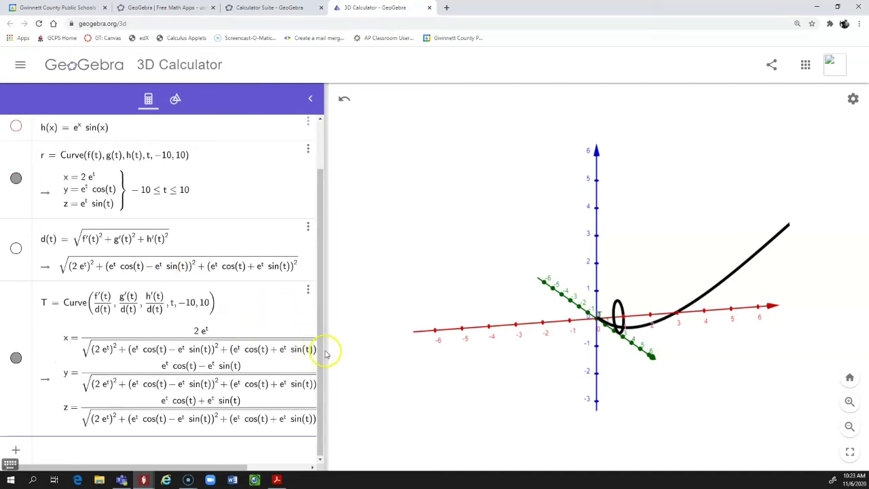
{"action": "left_click_drag", "start_coordinate": [333, 351], "coordinate": [337, 351]}
{"action": "left_click_drag", "start_coordinate": [401, 351], "coordinate": [435, 351]}
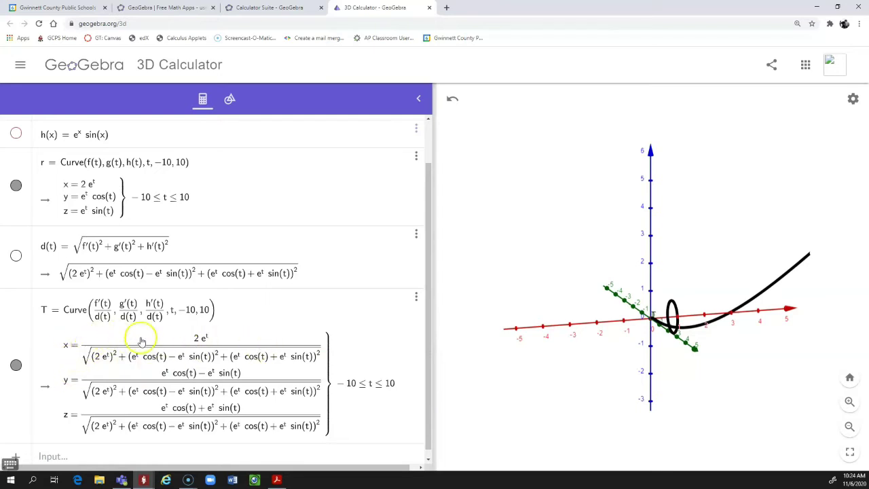
Hide the unit tangent curve T in the 3D graph so that only curve r is drawn.
{"action": "left_click", "coordinate": [181, 421]}
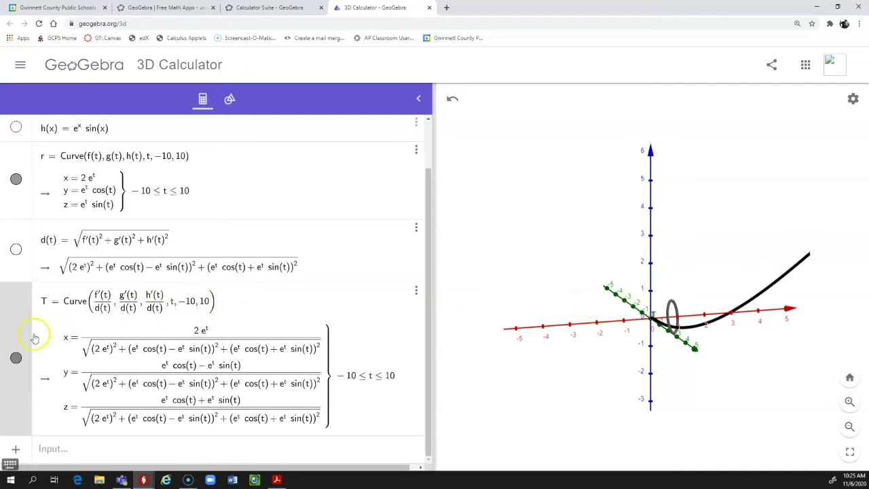
{"action": "left_click", "coordinate": [15, 360]}
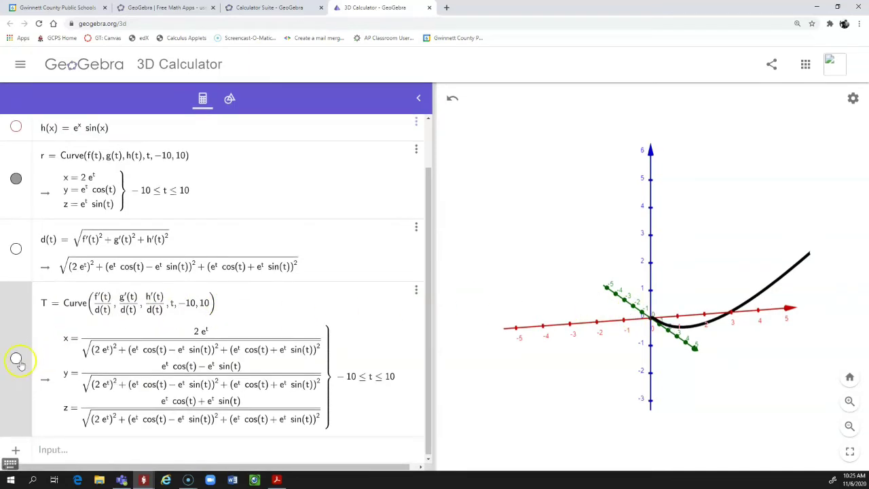
Define the tangent vector as Vector(r(v), r(v) + T(v)) in a new line, with v as its slider parameter.
{"action": "left_click", "coordinate": [47, 447]}
{"action": "scroll", "coordinate": [693, 344], "scroll_direction": "up", "scroll_amount": 3}
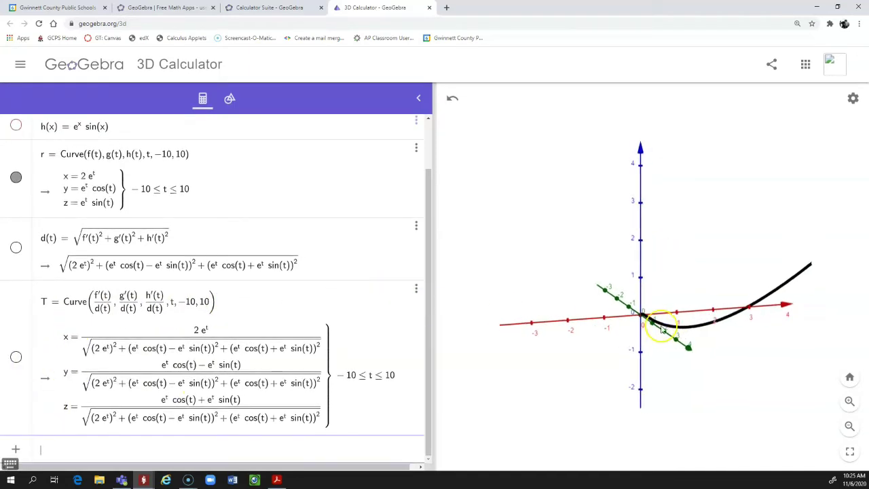
{"action": "left_click_drag", "start_coordinate": [636, 321], "coordinate": [118, 430]}
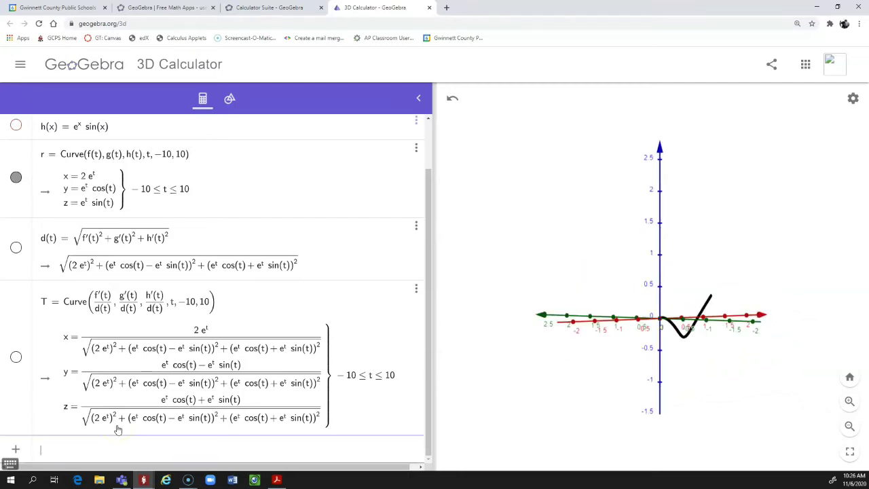
{"action": "type", "text": "vector"}
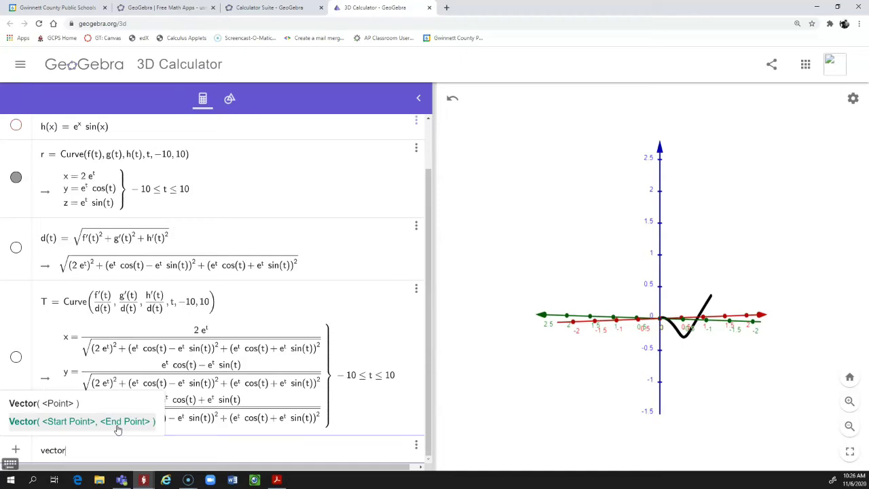
{"action": "type", "text": "(r("}
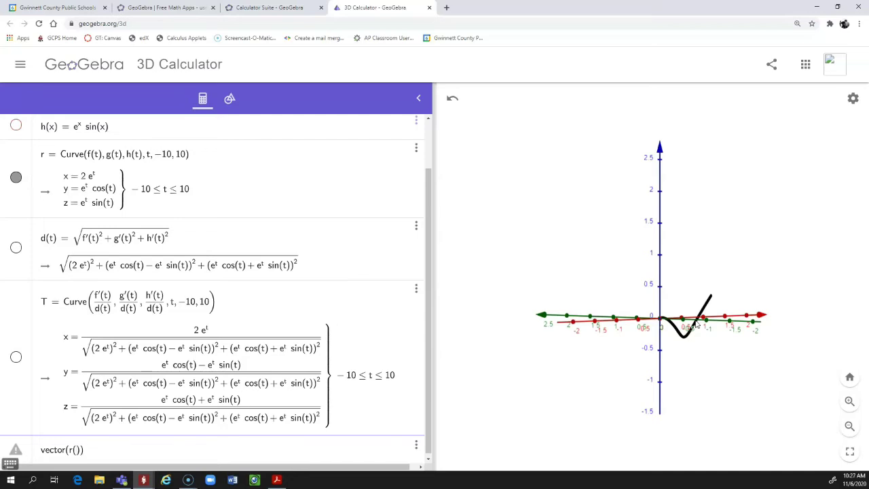
{"action": "type", "text": "v"}
{"action": "type", "text": "(v"}
{"action": "type", "text": "+ T(v"}
{"action": "key", "text": "Return"}
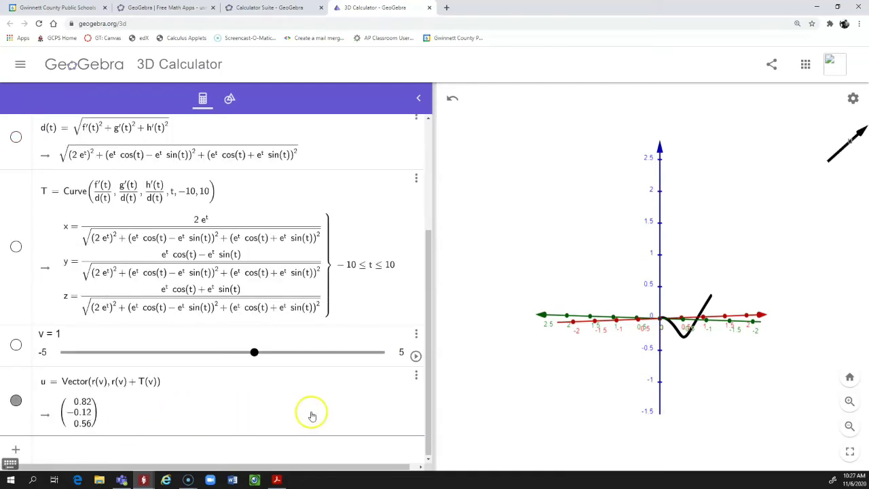
Move the slider v to 0.1 to place the vector on the displayed part of curve r.
{"action": "left_click", "coordinate": [253, 355]}
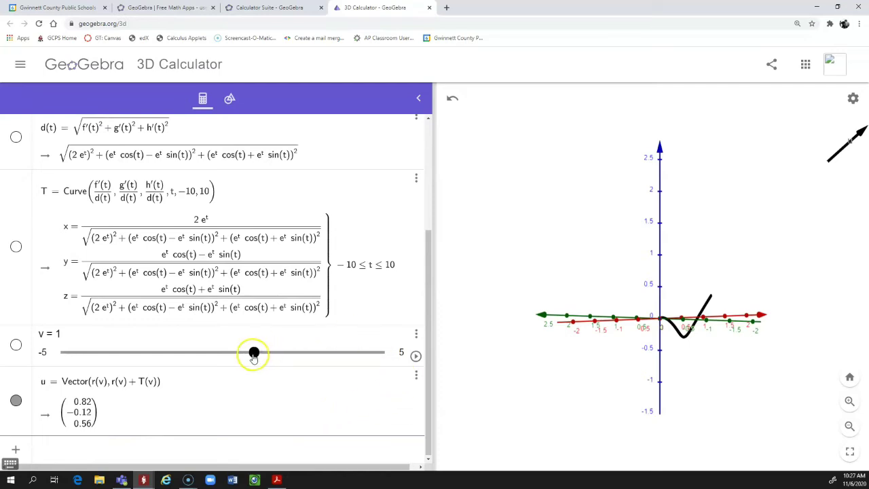
{"action": "left_click_drag", "start_coordinate": [253, 354], "coordinate": [225, 427]}
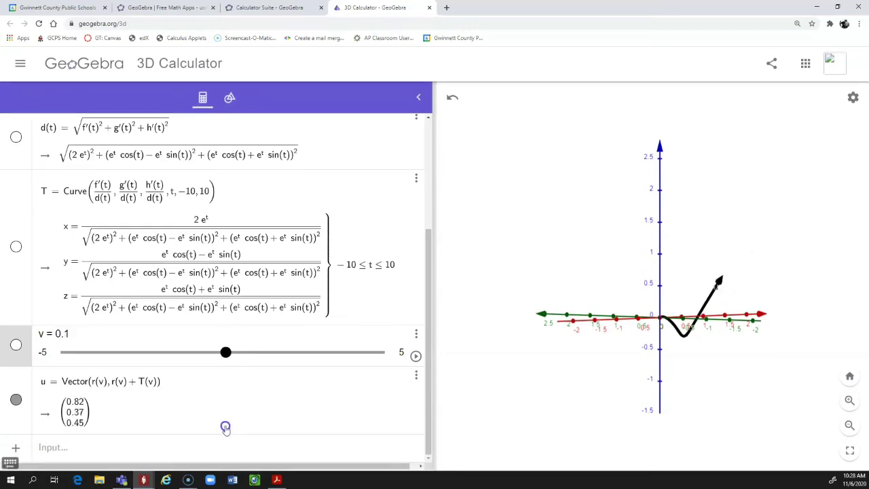
Open the settings of vector u and change its color to red (#FF0000).
{"action": "left_click", "coordinate": [248, 391]}
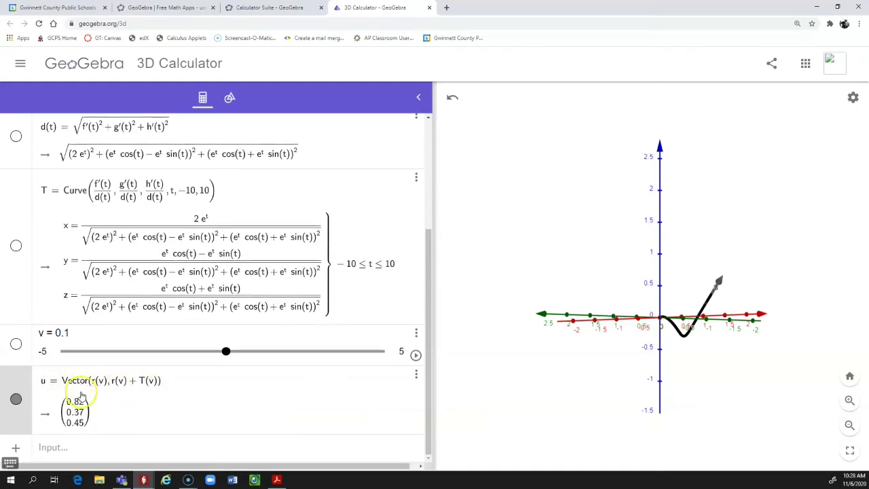
{"action": "left_click", "coordinate": [416, 376]}
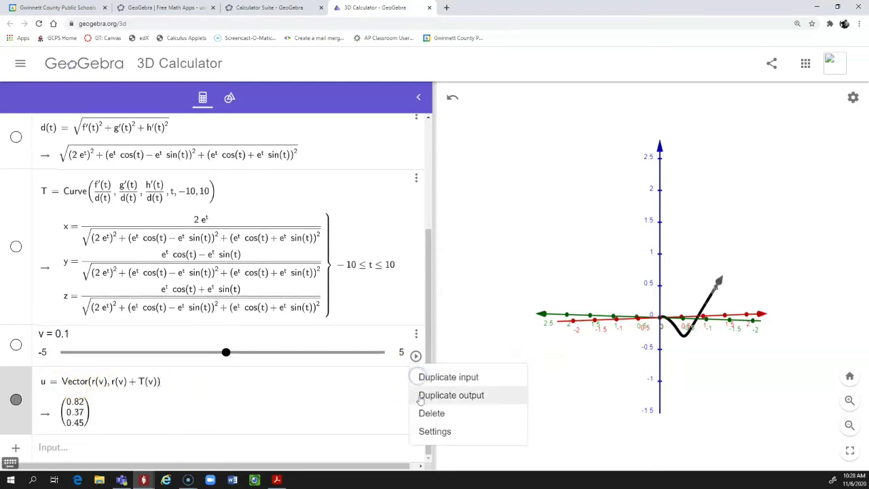
{"action": "left_click", "coordinate": [423, 431]}
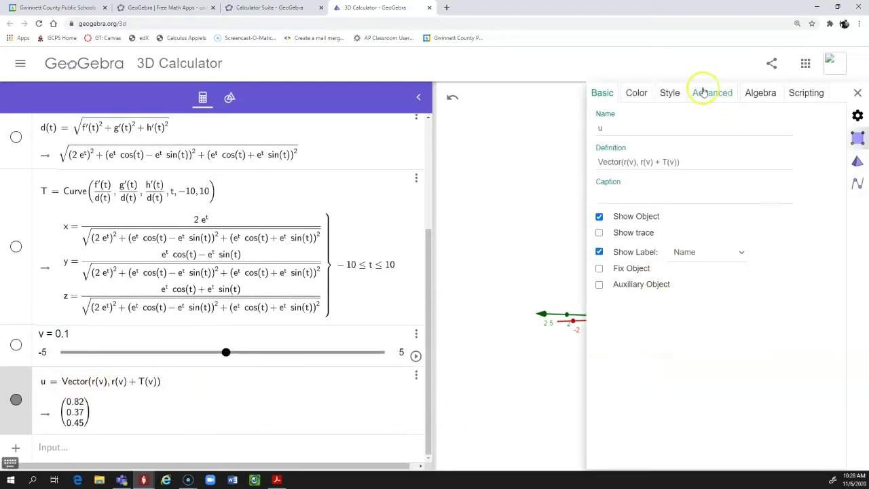
{"action": "left_click", "coordinate": [639, 96]}
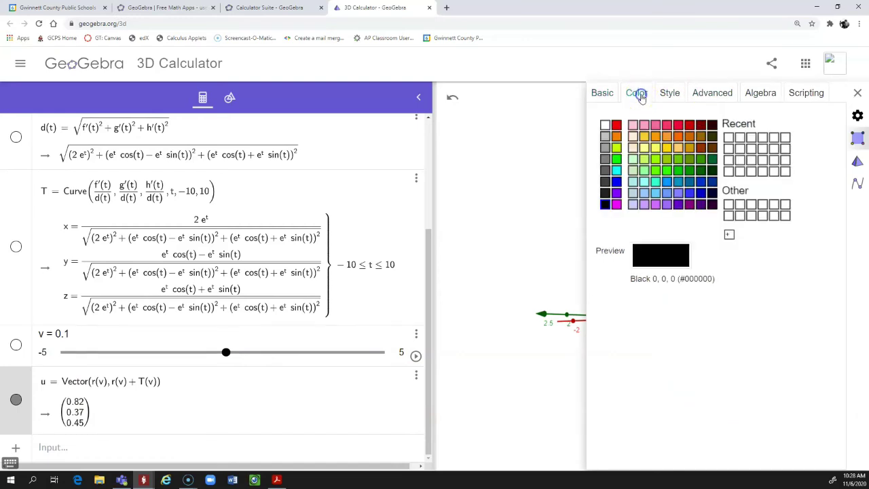
{"action": "left_click", "coordinate": [616, 126]}
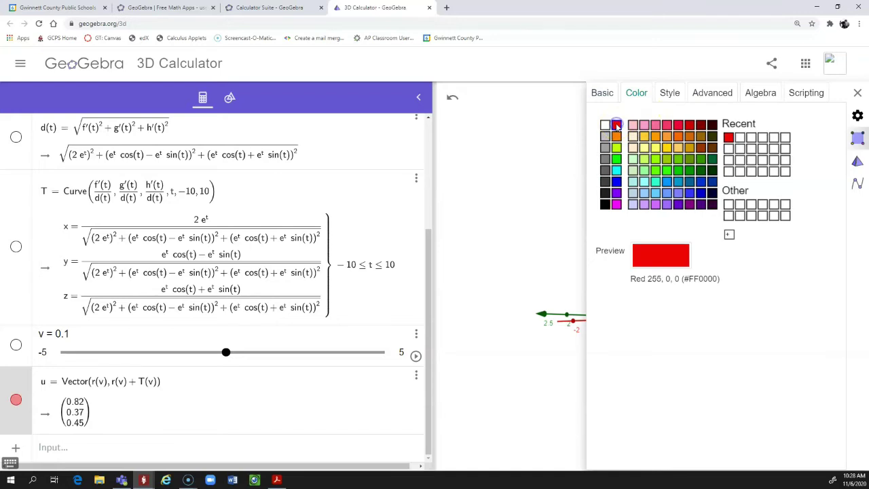
{"action": "key", "text": "Escape"}
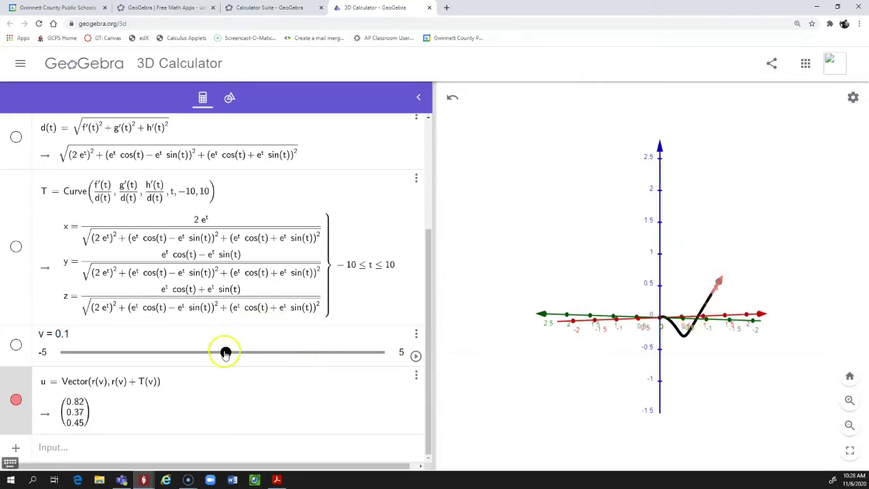
Vary the slider v up to 2 and examine how the tangent vector u follows curve r.
{"action": "left_click_drag", "start_coordinate": [226, 352], "coordinate": [187, 353]}
{"action": "left_click_drag", "start_coordinate": [750, 336], "coordinate": [677, 376]}
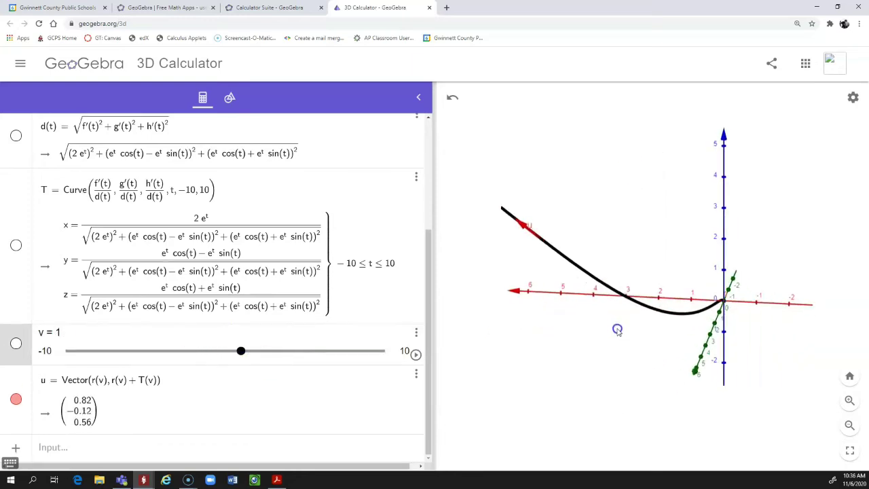
{"action": "left_click_drag", "start_coordinate": [618, 328], "coordinate": [632, 333]}
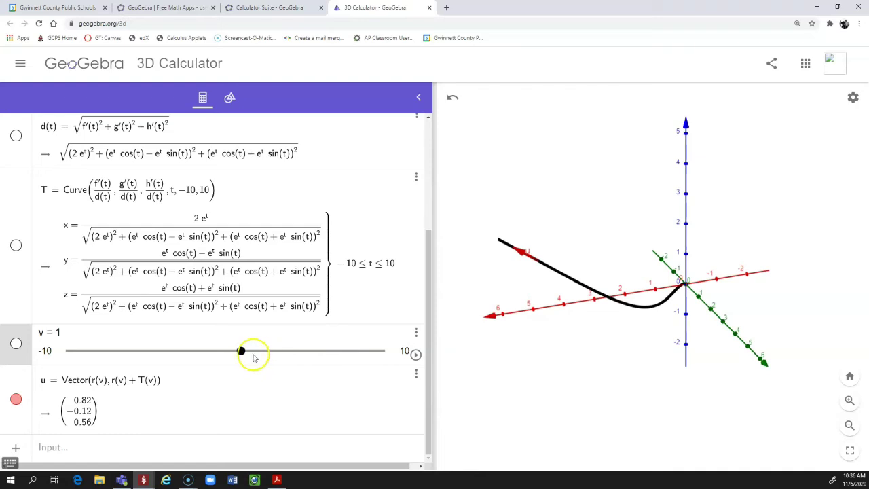
{"action": "left_click_drag", "start_coordinate": [242, 351], "coordinate": [255, 358]}
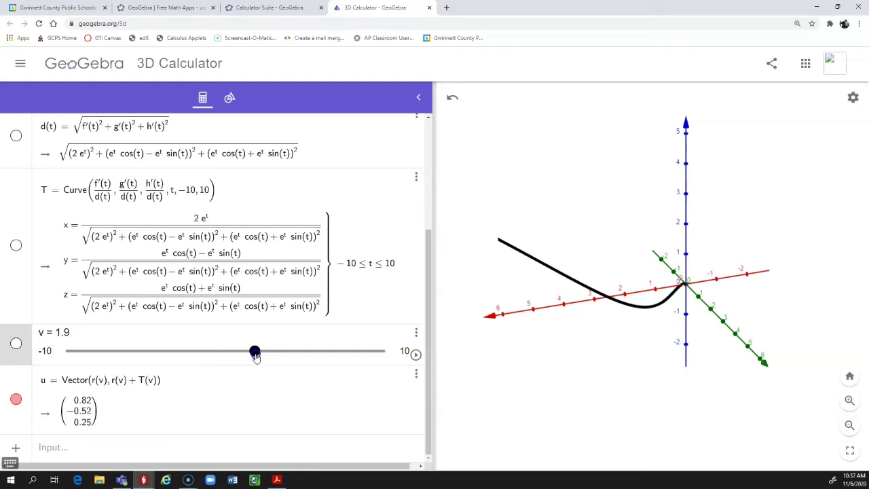
{"action": "left_click_drag", "start_coordinate": [255, 357], "coordinate": [258, 357]}
{"action": "mouse_move", "coordinate": [258, 358]}
{"action": "left_mouse_down"}
{"action": "mouse_move", "coordinate": [315, 363]}
{"action": "mouse_move", "coordinate": [249, 367]}
{"action": "mouse_move", "coordinate": [259, 368]}
{"action": "left_mouse_up"}
{"action": "left_click_drag", "start_coordinate": [258, 368], "coordinate": [17, 383]}
Set the end parameter value in the Curve definition of r to 2.
{"action": "scroll", "coordinate": [188, 225], "scroll_direction": "up", "scroll_amount": 3}
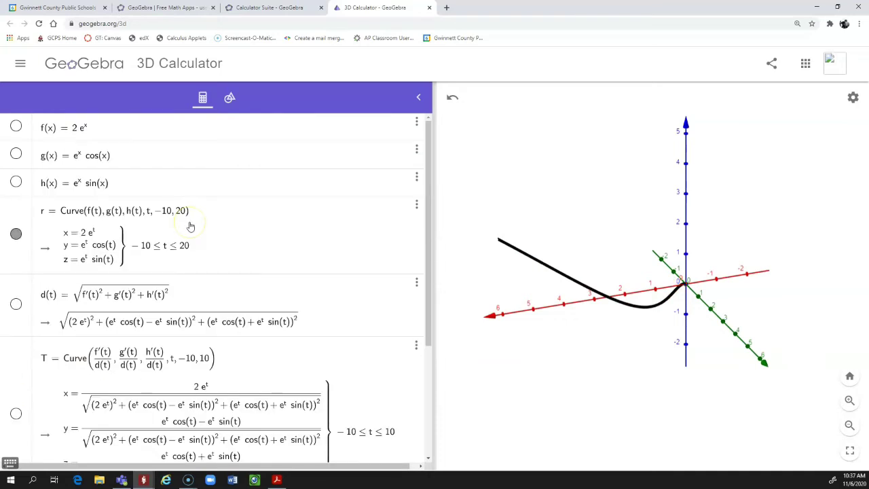
{"action": "left_click", "coordinate": [182, 211]}
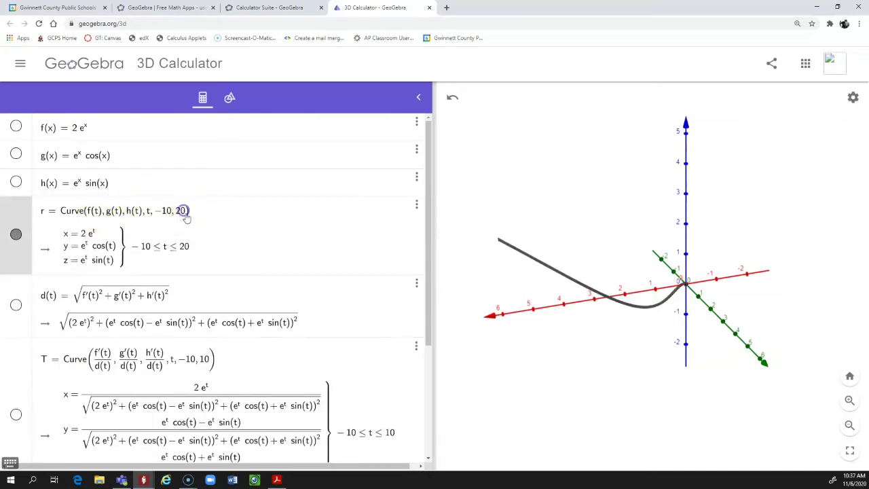
{"action": "left_click", "coordinate": [212, 224]}
{"action": "key", "text": "BackSpace"}
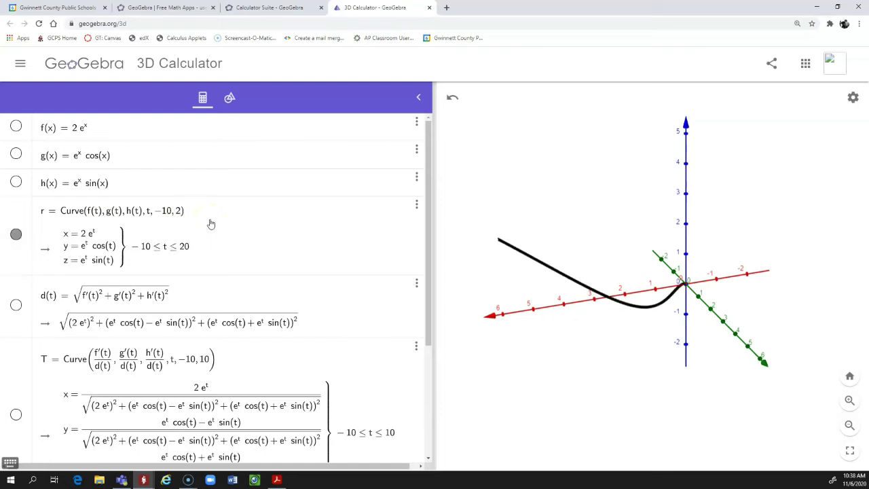
{"action": "key", "text": "Return"}
Set the end parameter value in the Curve definition of T to 2.
{"action": "scroll", "coordinate": [212, 224], "scroll_direction": "up", "scroll_amount": 1}
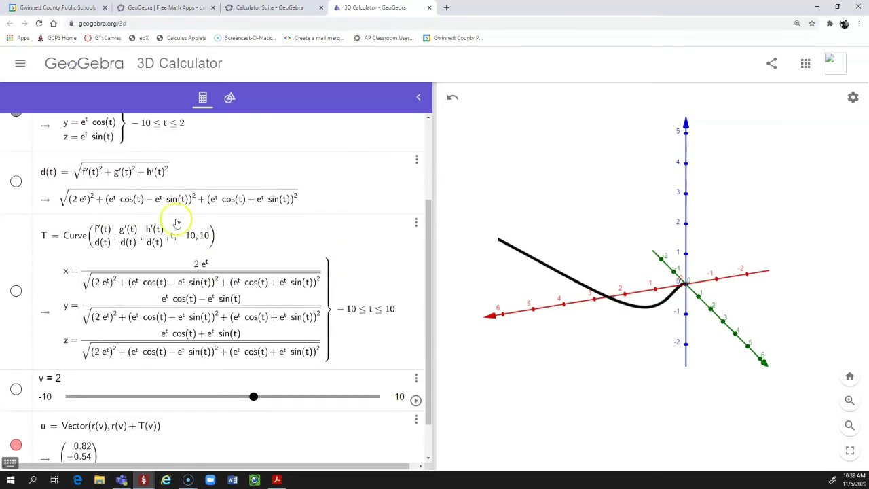
{"action": "left_click", "coordinate": [43, 237]}
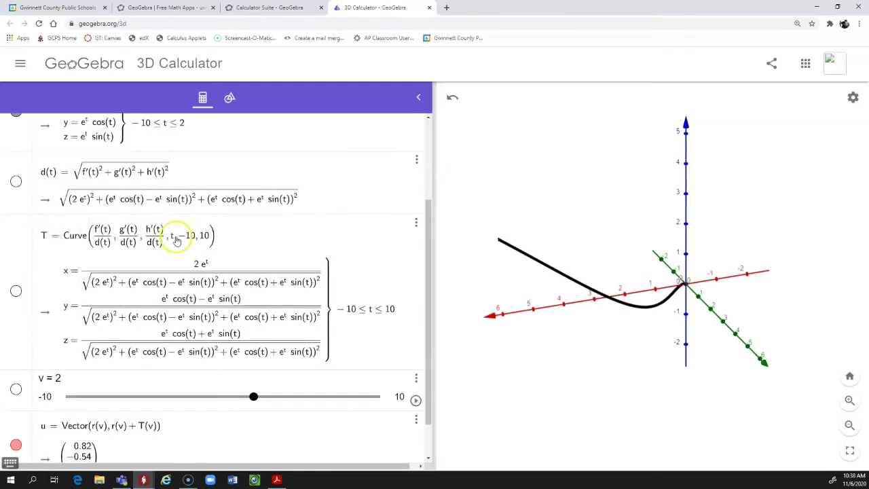
{"action": "left_click", "coordinate": [207, 234]}
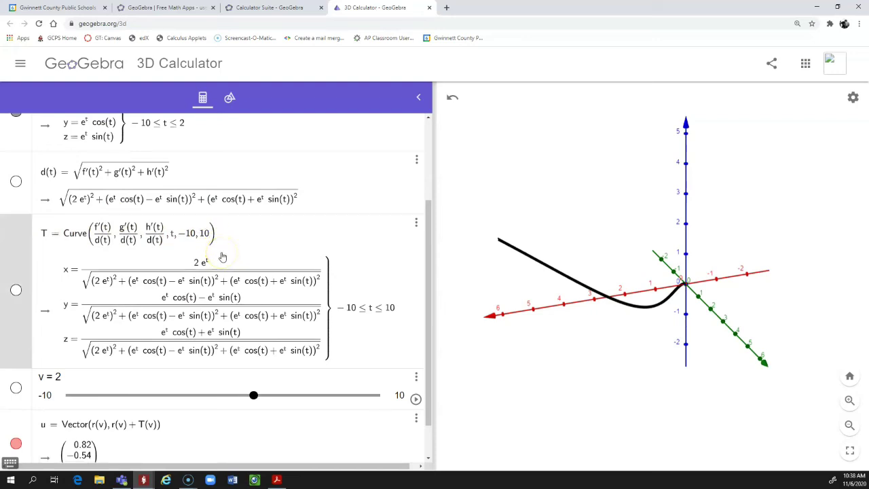
{"action": "key", "text": "BackSpace"}
{"action": "key", "text": "BackSpace"}
{"action": "type", "text": "2"}
{"action": "key", "text": "Return"}
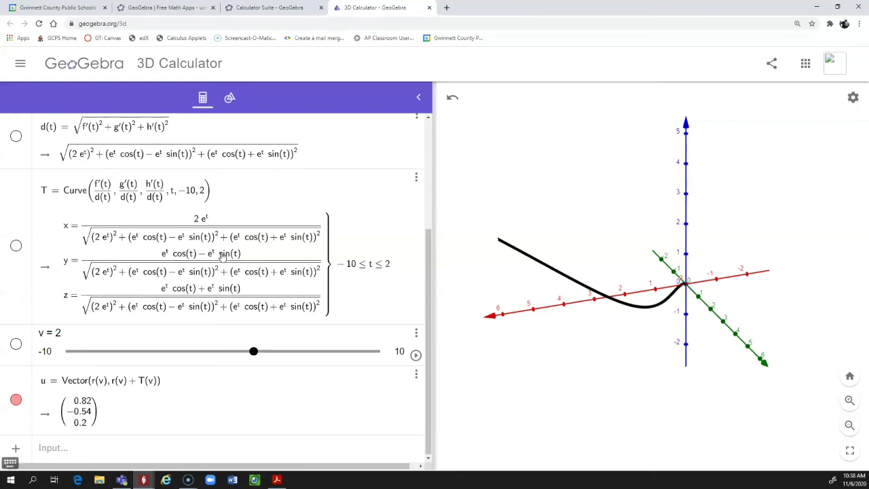
In the slider settings of v, set the maximum to 2 and the repeat mode to Increasing.
{"action": "left_click", "coordinate": [284, 335]}
{"action": "left_click", "coordinate": [132, 337]}
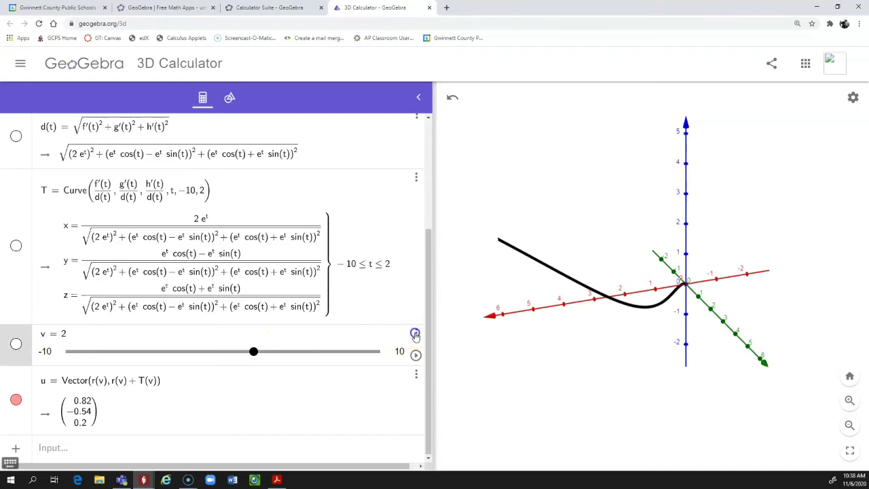
{"action": "left_click", "coordinate": [415, 333]}
{"action": "left_click", "coordinate": [435, 371]}
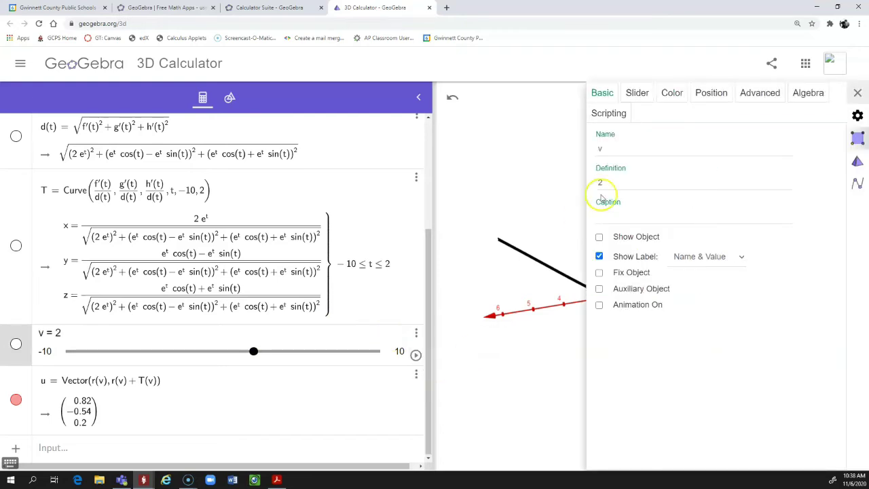
{"action": "left_click", "coordinate": [637, 94]}
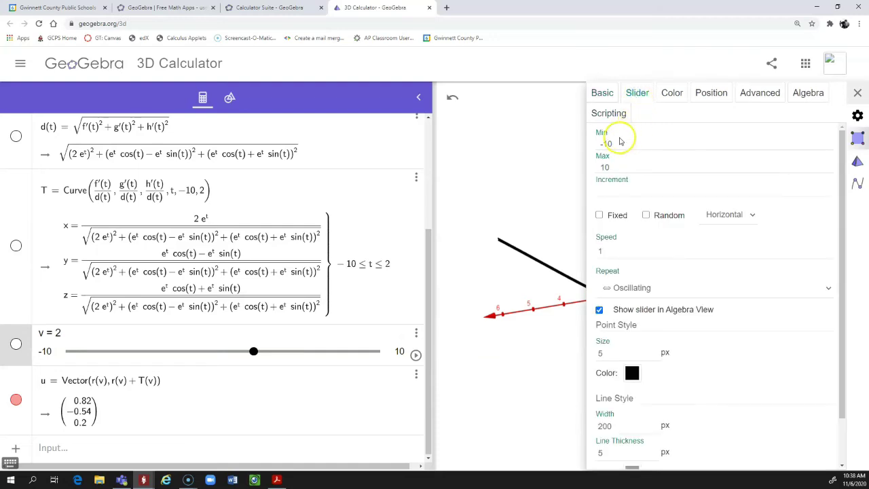
{"action": "left_click", "coordinate": [619, 144]}
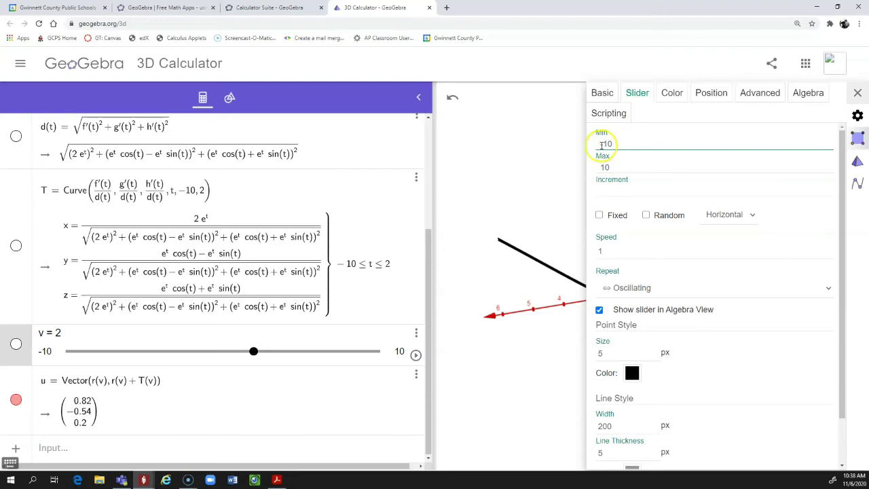
{"action": "left_click", "coordinate": [622, 164]}
{"action": "left_click_drag", "start_coordinate": [621, 167], "coordinate": [589, 169]}
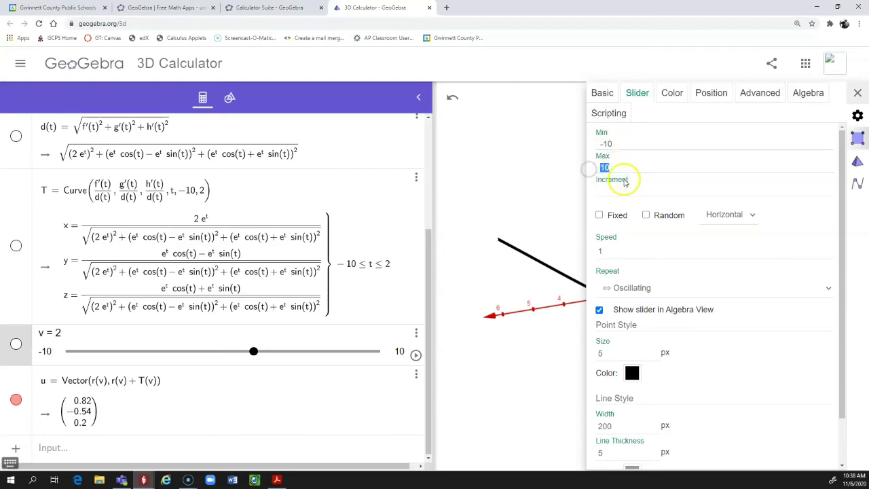
{"action": "type", "text": "2"}
{"action": "left_click", "coordinate": [667, 187]}
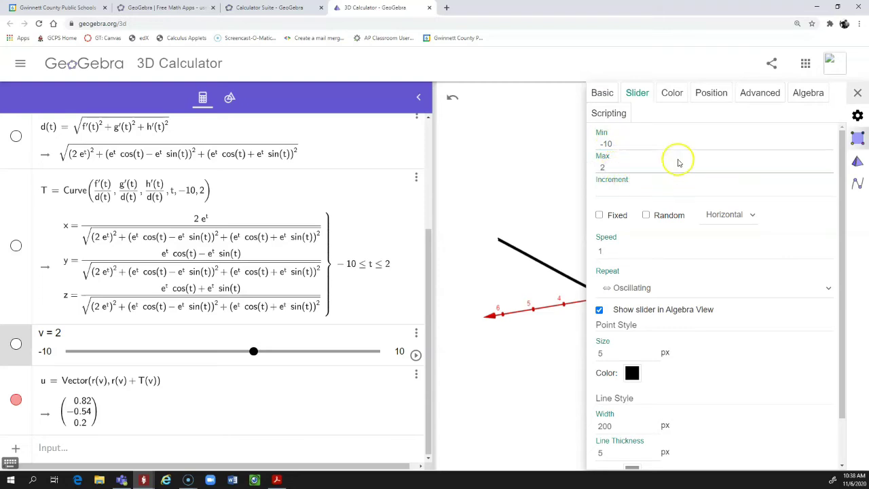
{"action": "left_click", "coordinate": [631, 290]}
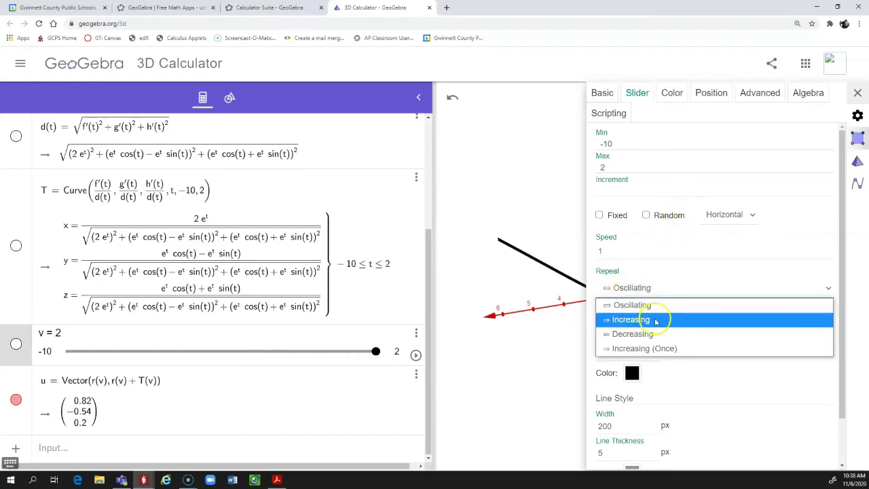
{"action": "left_click", "coordinate": [656, 320]}
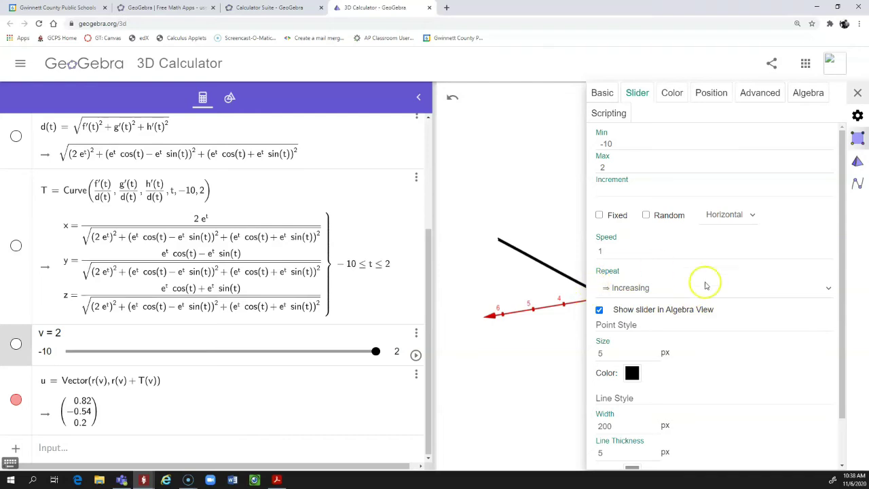
{"action": "left_click", "coordinate": [186, 355]}
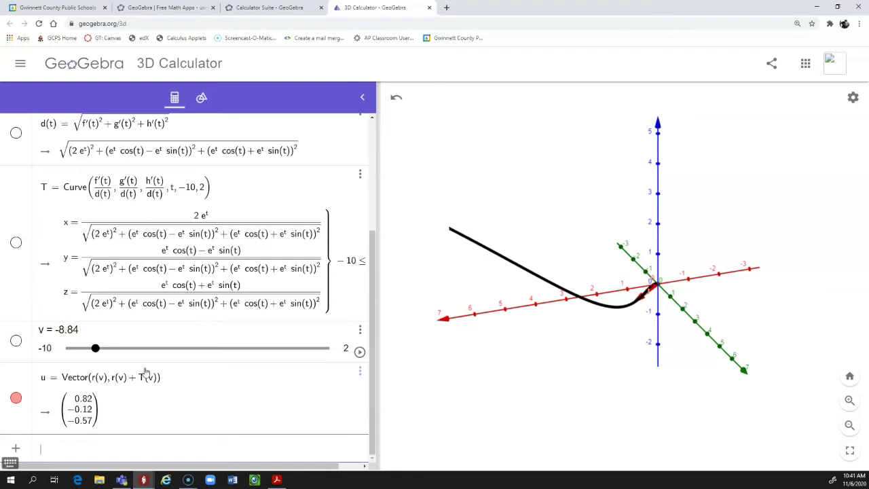
Compute the arc length of the curve with Length(r(t), -10, 2).
{"action": "type", "text": "Length"}
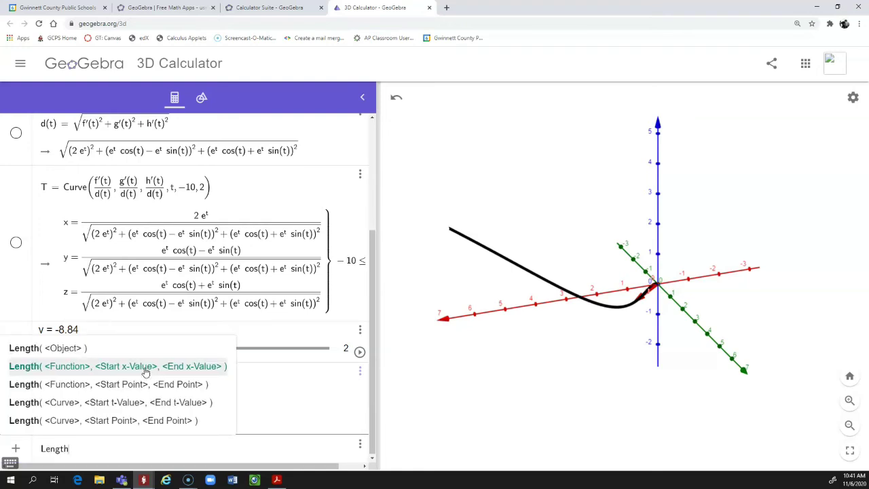
{"action": "left_click", "coordinate": [124, 351]}
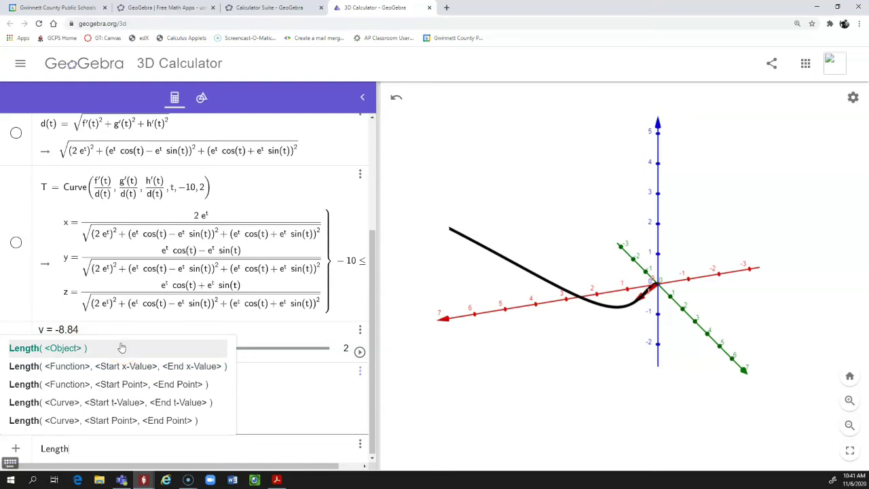
{"action": "left_click", "coordinate": [43, 409]}
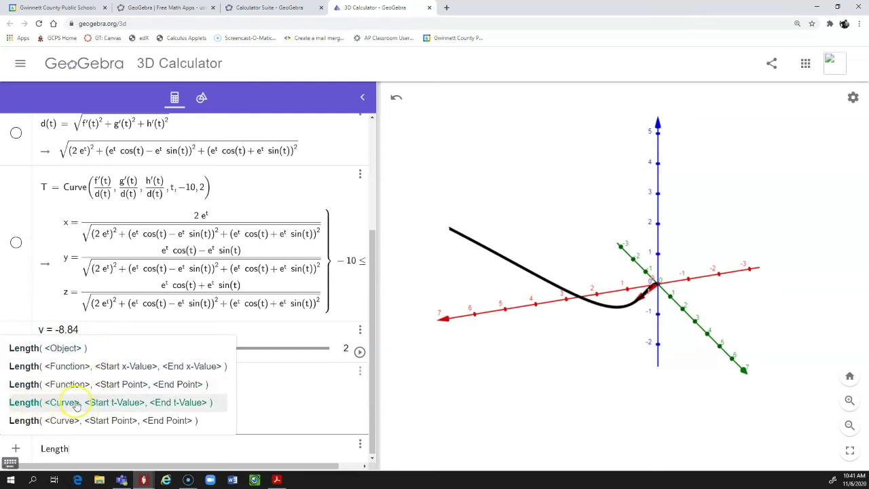
{"action": "left_click", "coordinate": [154, 405]}
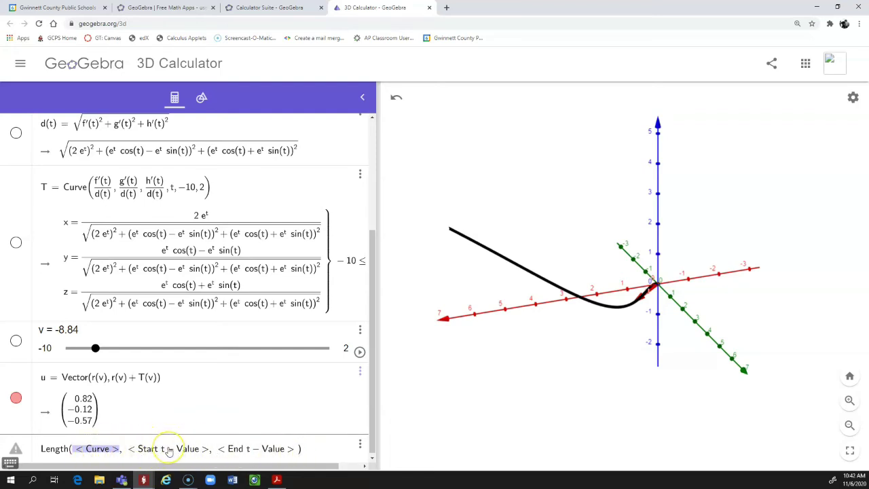
{"action": "type", "text": "r(t"}
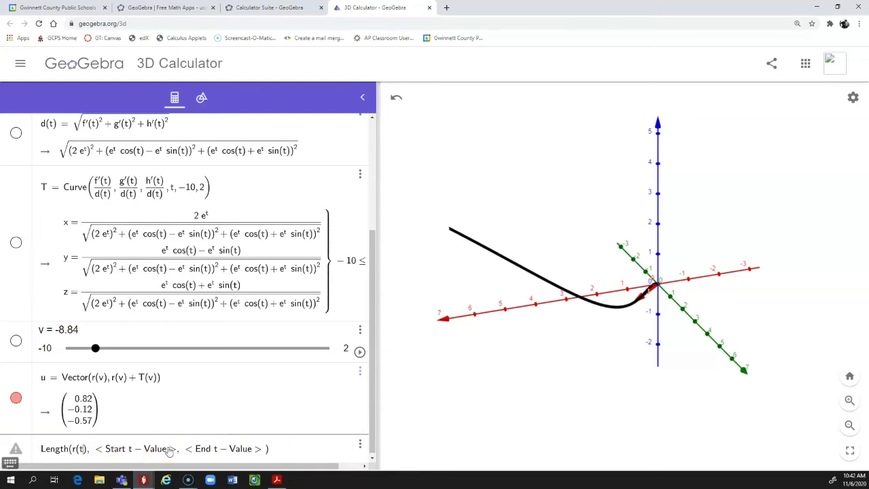
{"action": "left_click", "coordinate": [169, 451]}
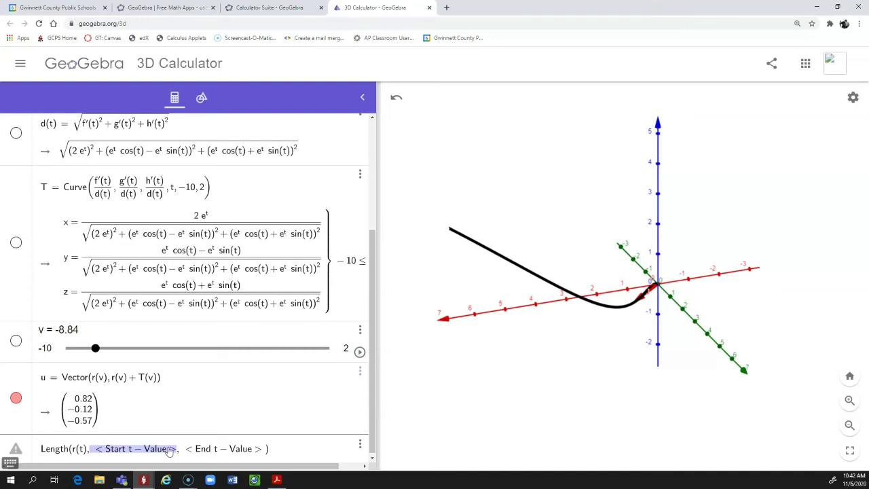
{"action": "type", "text": "-10"}
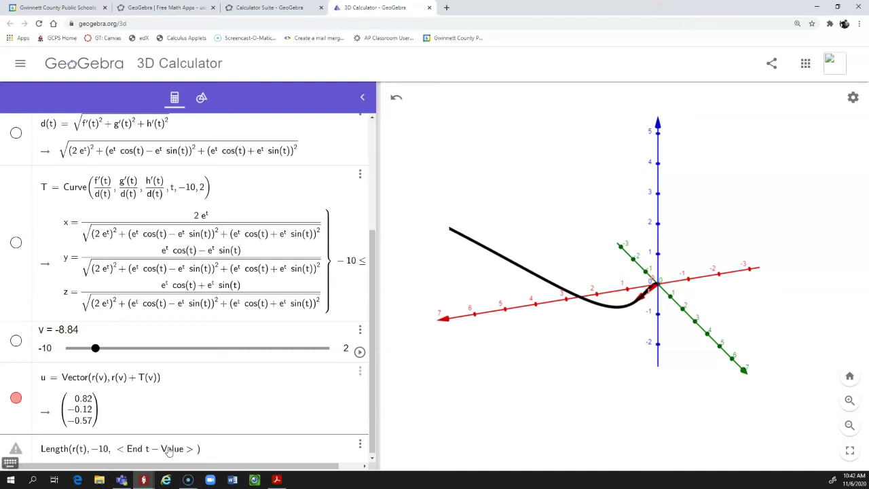
{"action": "left_click", "coordinate": [170, 452]}
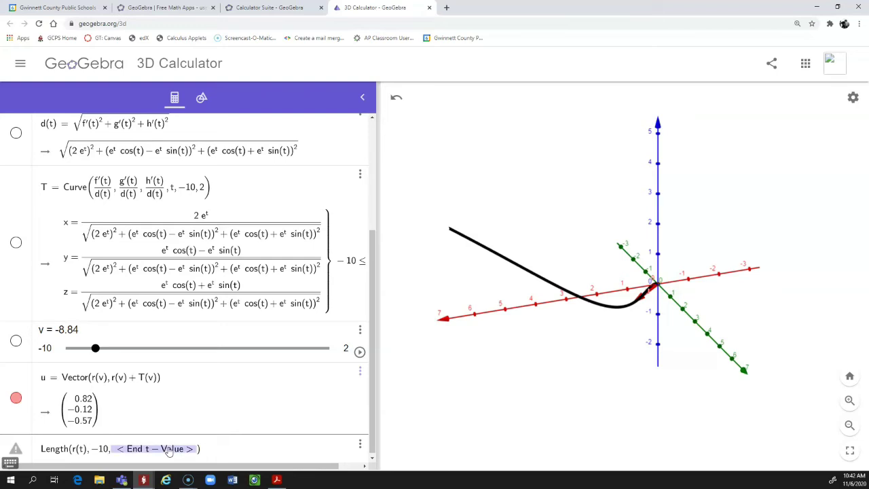
{"action": "type", "text": "2"}
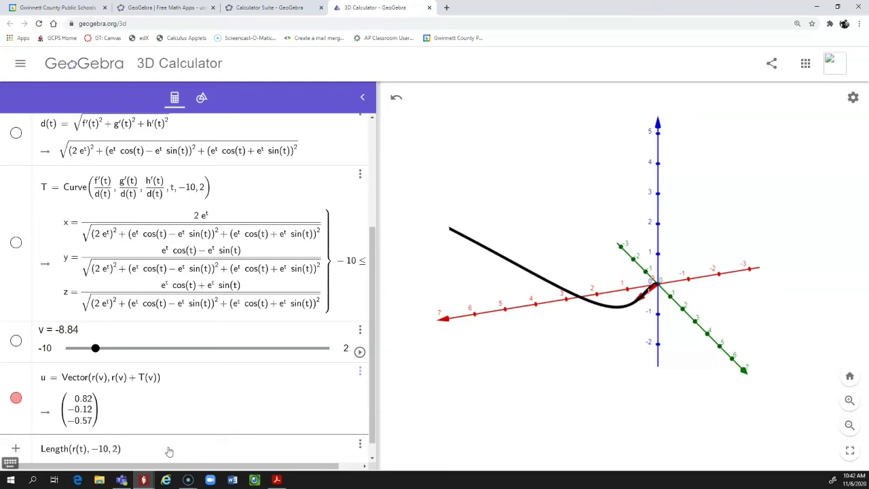
{"action": "key", "text": "Return"}
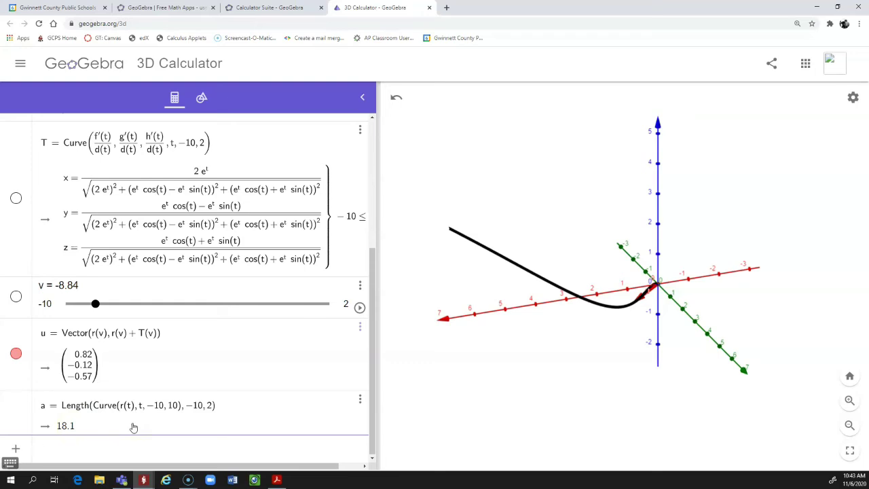
Compute the curvature of the curve at t = 1 with Curvature(r(1), r(t)).
{"action": "type", "text": "Curv"}
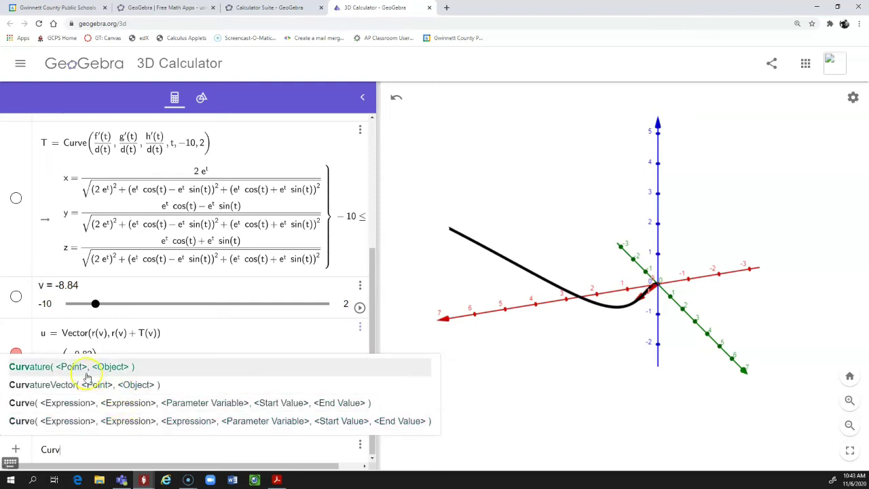
{"action": "left_click", "coordinate": [62, 371]}
{"action": "left_click", "coordinate": [93, 366]}
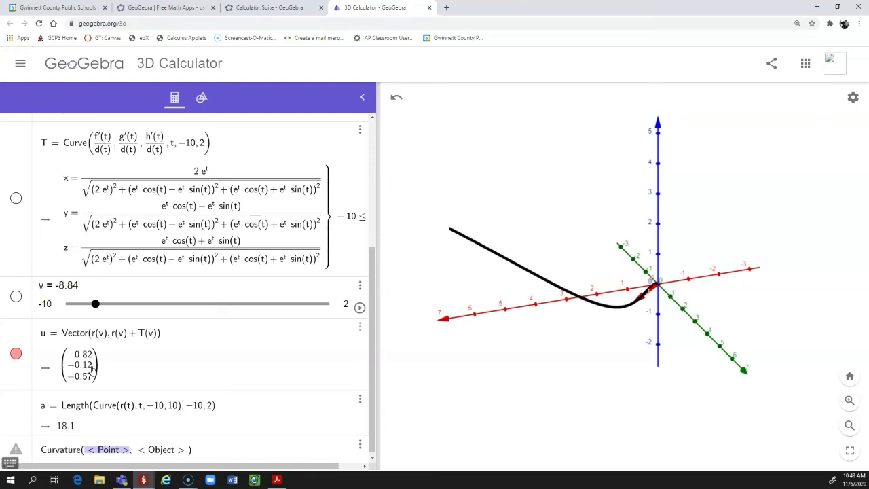
{"action": "type", "text": "r"}
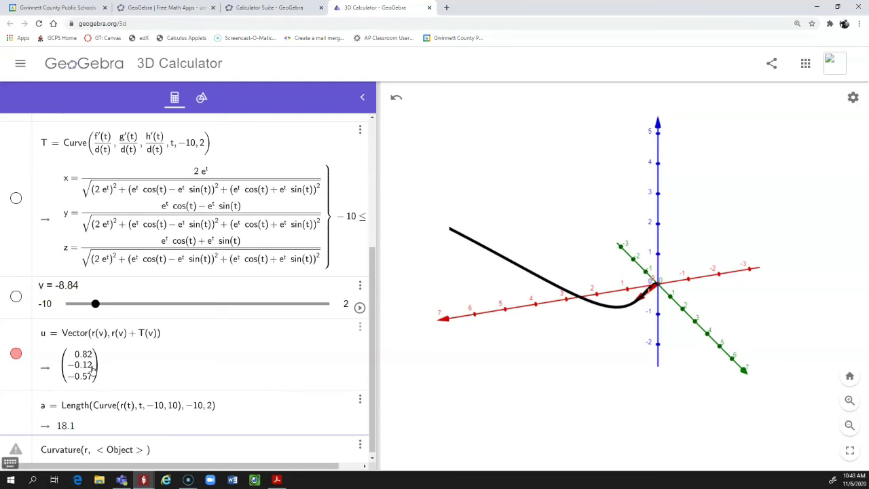
{"action": "type", "text": "("}
{"action": "type", "text": "0"}
{"action": "key", "text": "BackSpace"}
{"action": "type", "text": "1"}
{"action": "key", "text": "Tab"}
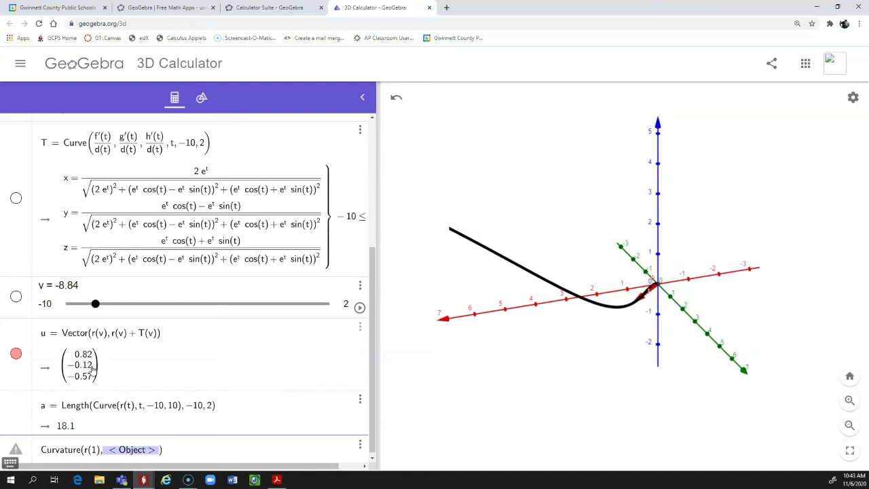
{"action": "type", "text": "r(t"}
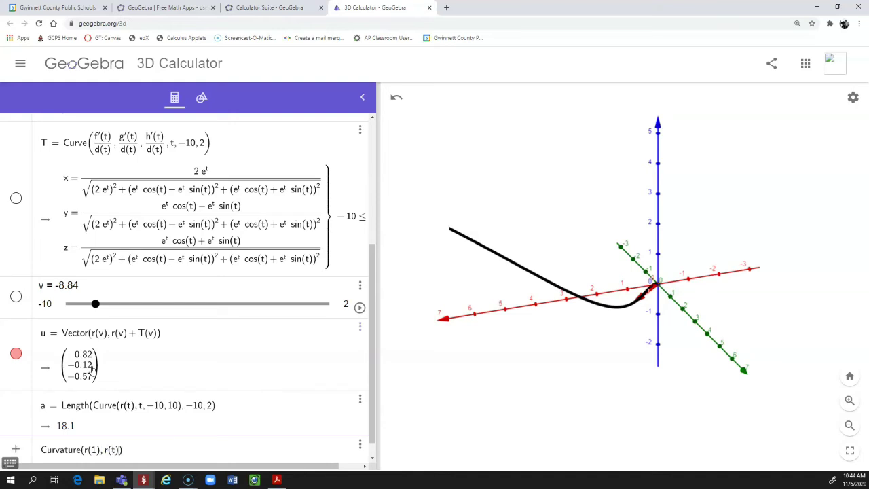
{"action": "key", "text": "Return"}
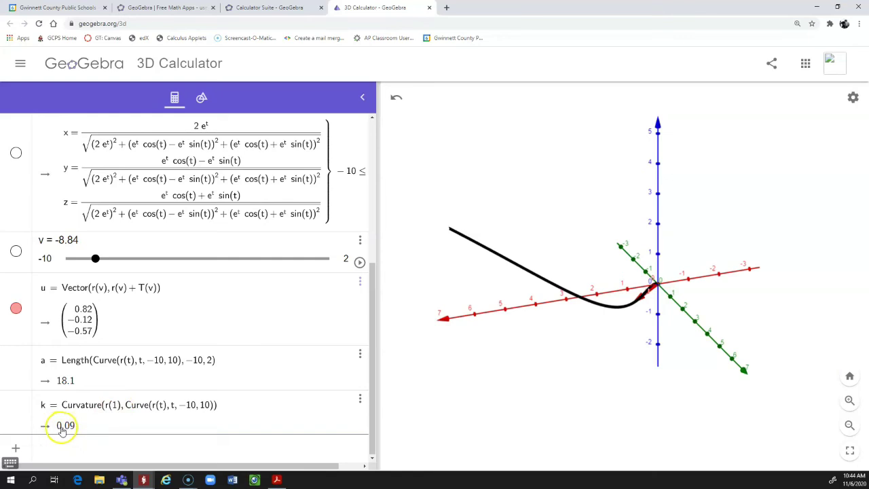
Re-evaluate the curvature k at two other points by changing its point argument to r(2) and finally to r(-2).
{"action": "left_click", "coordinate": [117, 405]}
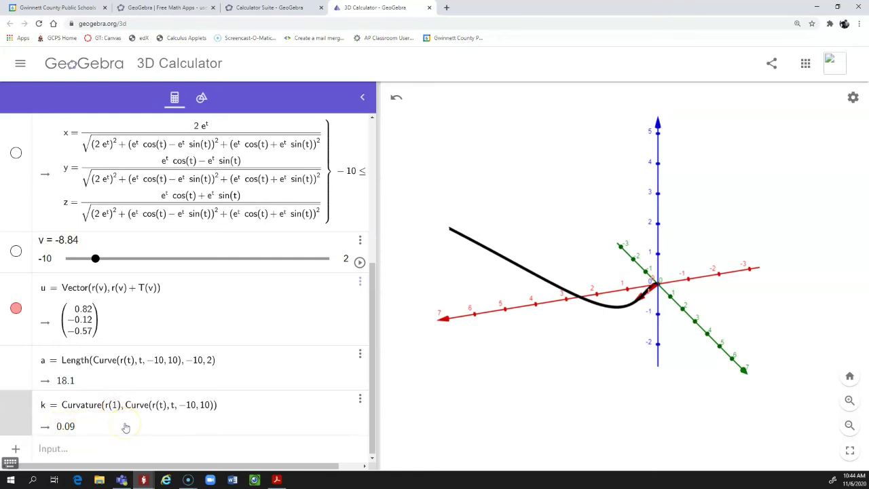
{"action": "key", "text": "BackSpace"}
{"action": "type", "text": "2"}
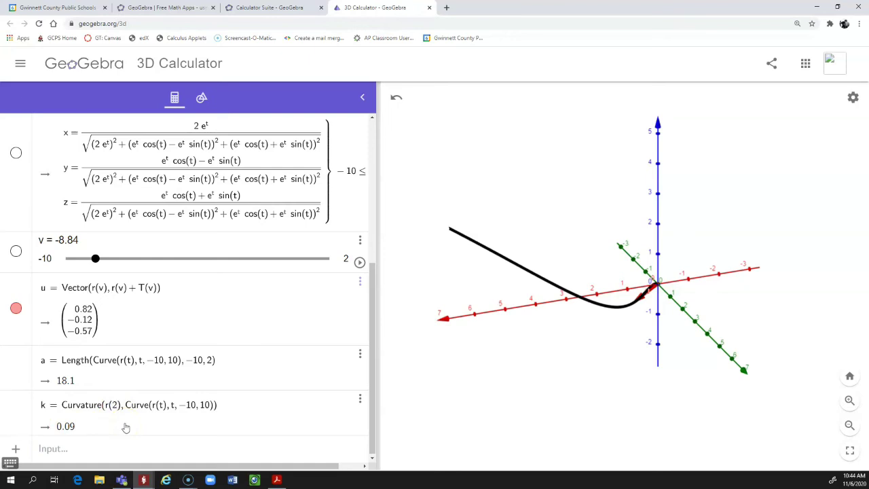
{"action": "key", "text": "Return"}
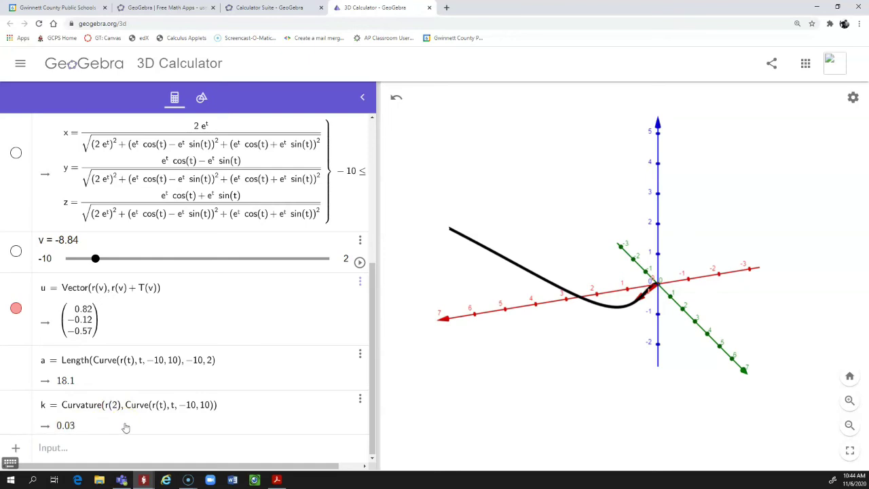
{"action": "left_click", "coordinate": [115, 410]}
{"action": "type", "text": "-"}
{"action": "key", "text": "Return"}
Switch to the homework PDF in Adobe Acrobat Reader and read problem 119 alongside the existing component function definitions.
{"action": "key", "text": "alt+Tab"}
{"action": "scroll", "coordinate": [550, 320], "scroll_direction": "down", "scroll_amount": 1}
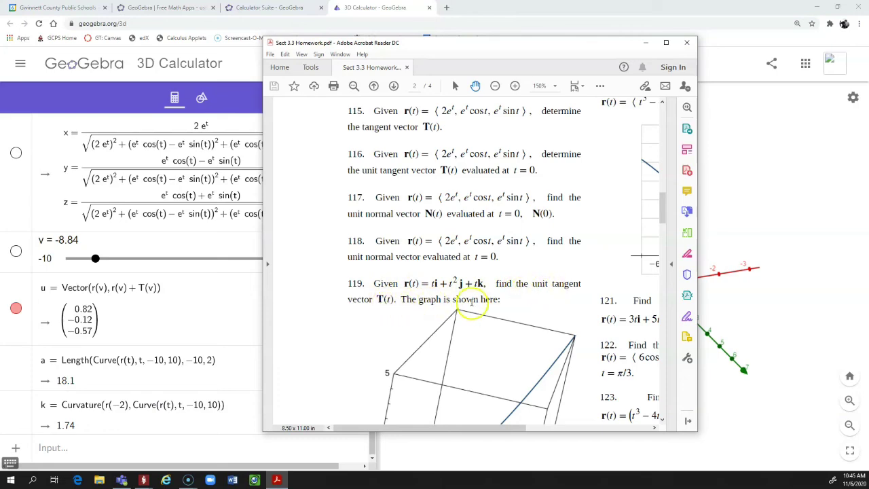
{"action": "scroll", "coordinate": [475, 305], "scroll_direction": "down", "scroll_amount": 5}
{"action": "scroll", "coordinate": [484, 301], "scroll_direction": "up", "scroll_amount": 4}
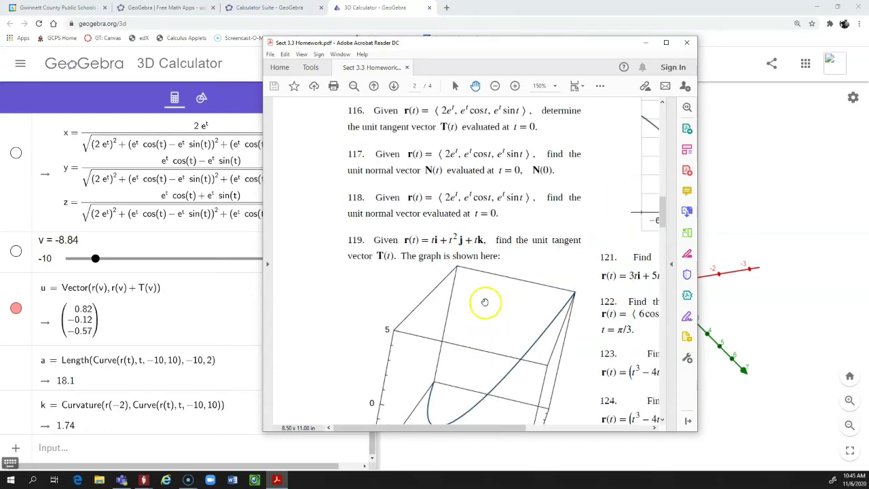
{"action": "scroll", "coordinate": [68, 136], "scroll_direction": "up", "scroll_amount": 5}
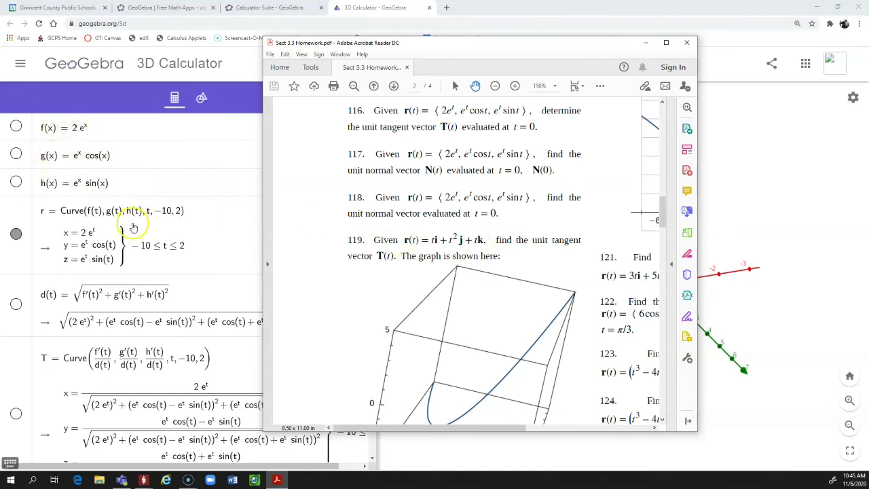
{"action": "scroll", "coordinate": [132, 219], "scroll_direction": "down", "scroll_amount": 5}
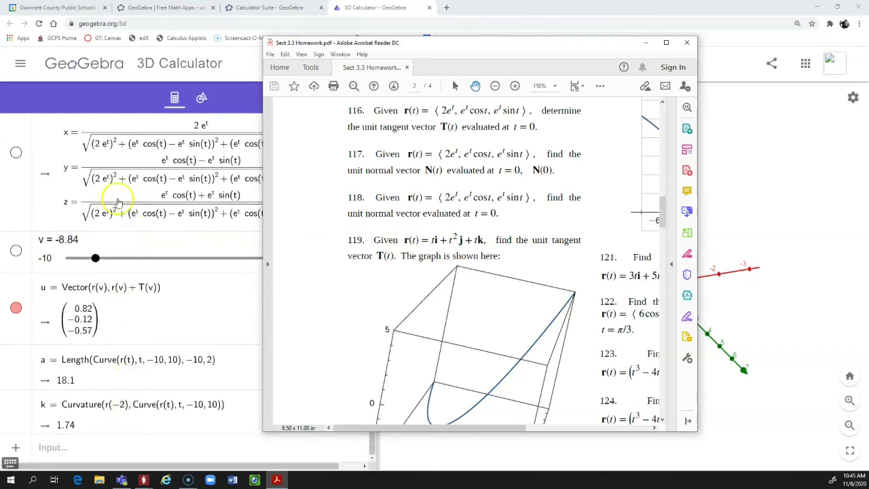
{"action": "scroll", "coordinate": [142, 196], "scroll_direction": "up", "scroll_amount": 5}
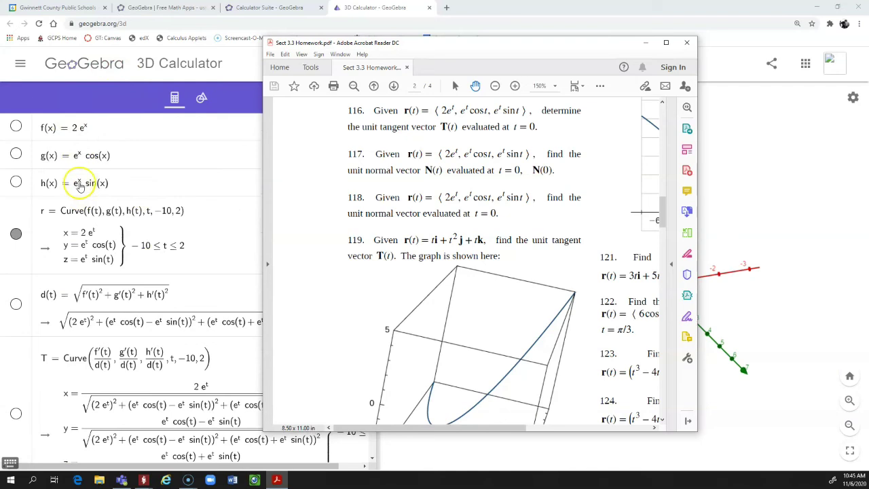
Return to the GeoGebra 3D Calculator and redefine the first component function as f(x) = x.
{"action": "left_click", "coordinate": [178, 53]}
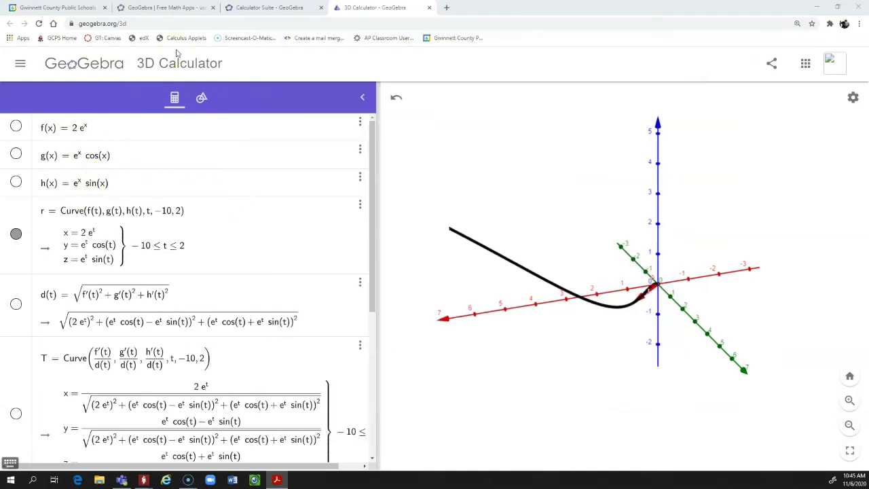
{"action": "left_click", "coordinate": [173, 110]}
{"action": "left_click", "coordinate": [126, 127]}
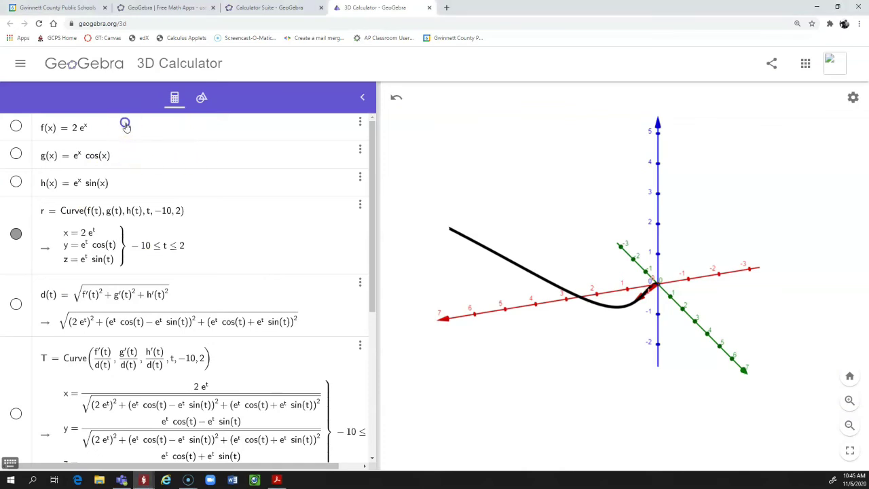
{"action": "key", "text": "BackSpace"}
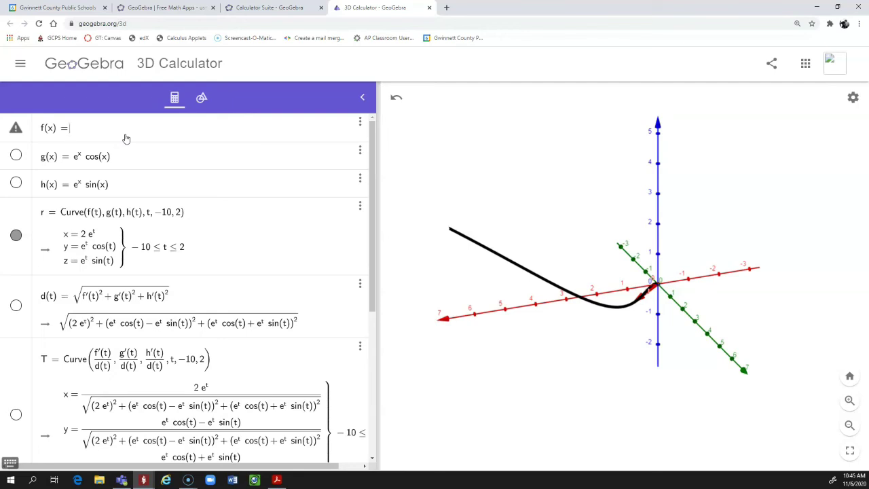
{"action": "key", "text": "Return"}
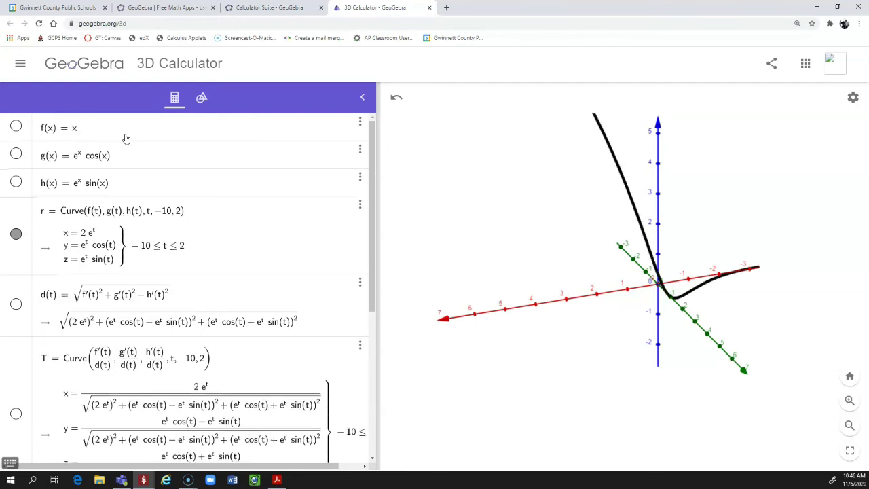
Redefine the second component function as g(x) = x^2.
{"action": "left_click_drag", "start_coordinate": [753, 290], "coordinate": [688, 251]}
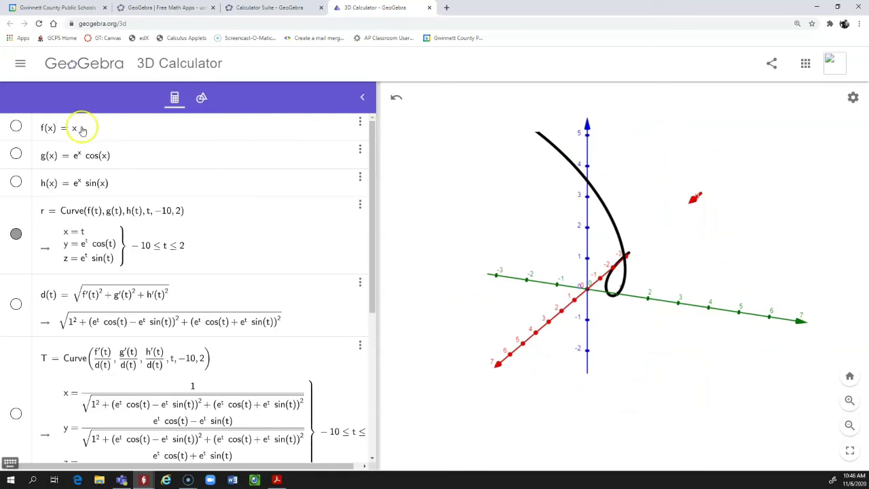
{"action": "left_click", "coordinate": [131, 159]}
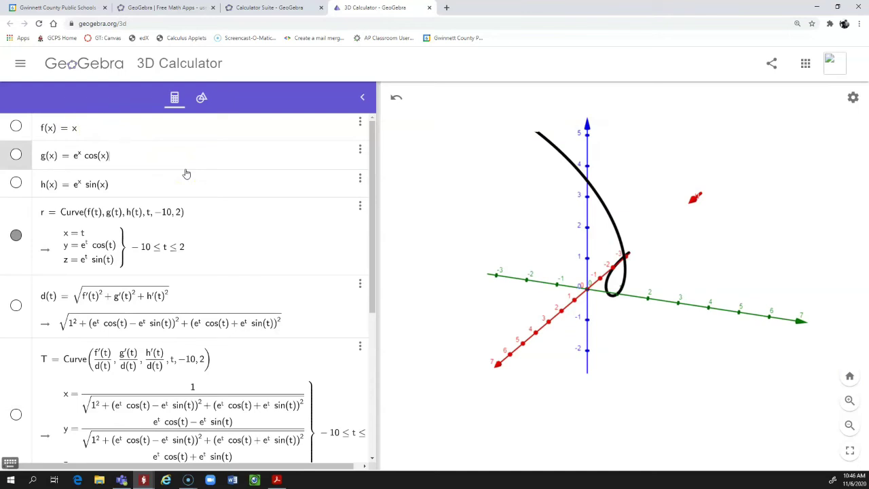
{"action": "key", "text": "BackSpace"}
{"action": "key", "text": "BackSpace"}
{"action": "key", "text": "BackSpace"}
{"action": "key", "text": "BackSpace"}
{"action": "key", "text": "BackSpace"}
{"action": "key", "text": "BackSpace"}
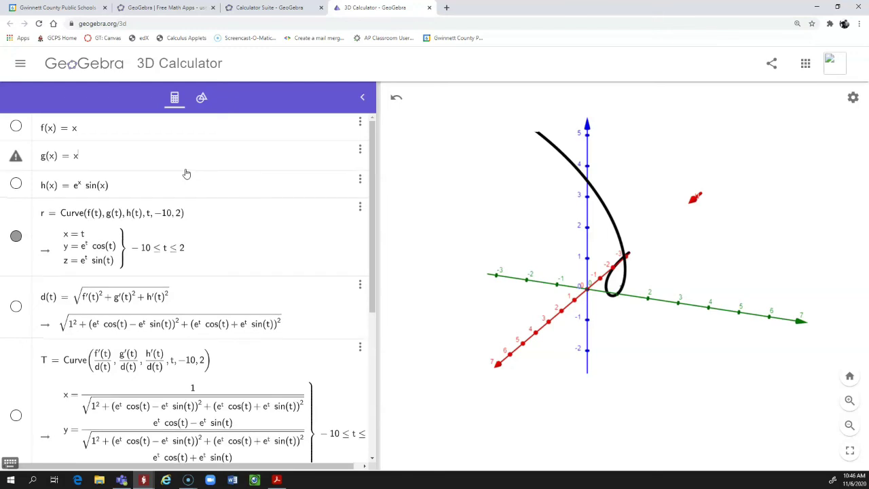
{"action": "type", "text": "^2"}
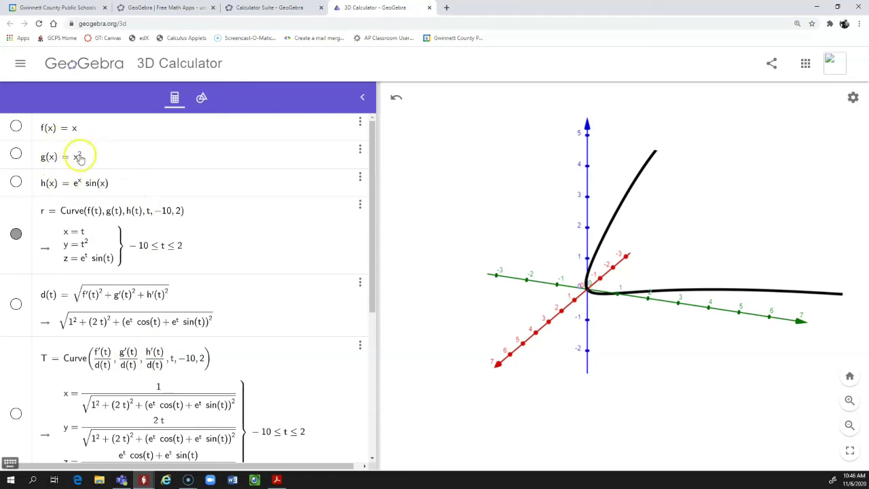
Redefine the third component function as h(x) = x.
{"action": "left_click", "coordinate": [122, 186]}
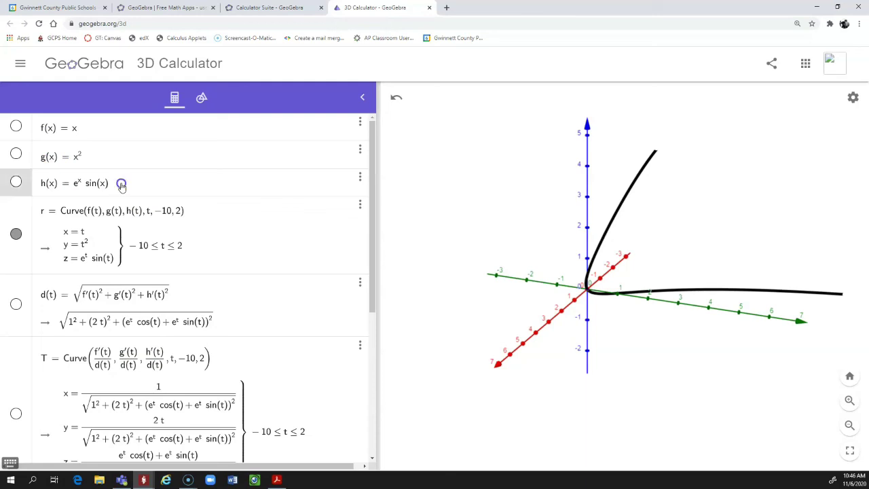
{"action": "key", "text": "BackSpace"}
{"action": "key", "text": "BackSpace"}
{"action": "key", "text": "BackSpace"}
{"action": "key", "text": "BackSpace"}
{"action": "key", "text": "BackSpace"}
{"action": "key", "text": "BackSpace"}
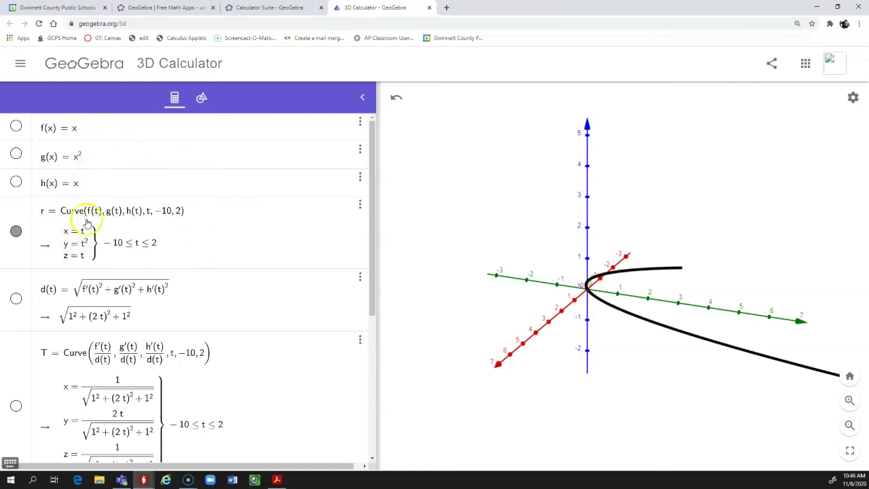
{"action": "scroll", "coordinate": [95, 241], "scroll_direction": "down", "scroll_amount": 2}
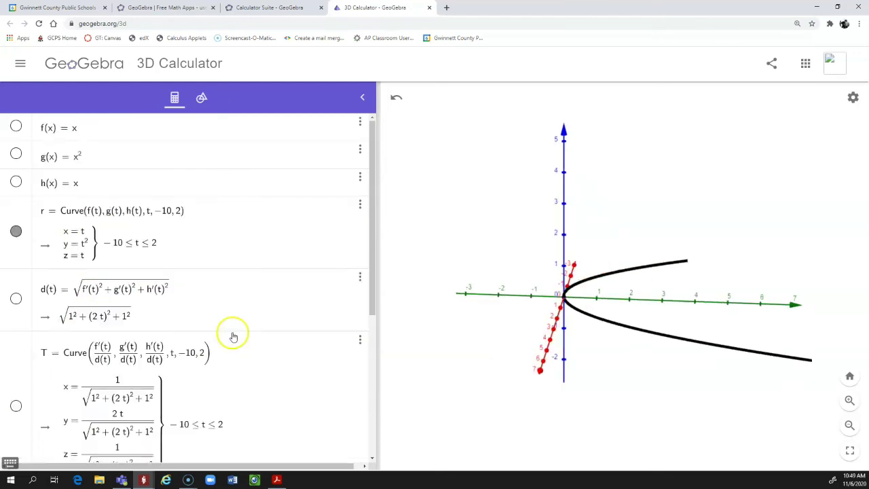
Save the construction with the title Vector-Valued Functions and the visibility Shared.
{"action": "scroll", "coordinate": [233, 333], "scroll_direction": "down", "scroll_amount": 4}
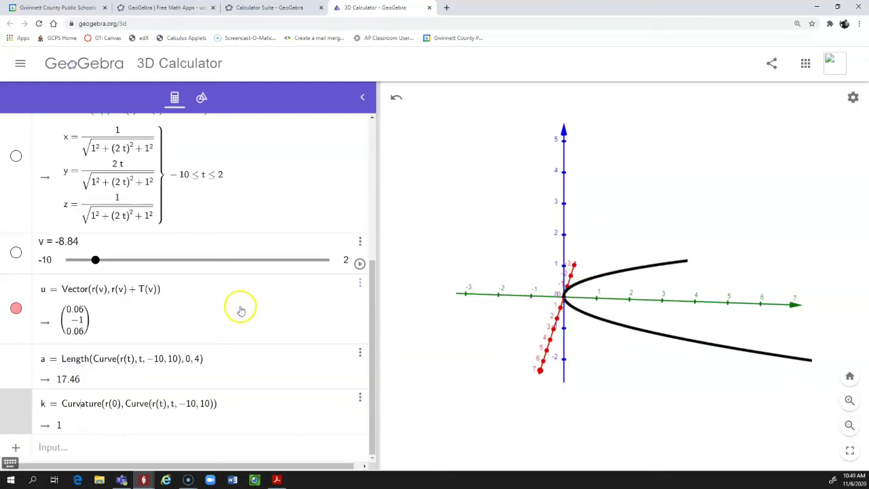
{"action": "scroll", "coordinate": [222, 247], "scroll_direction": "up", "scroll_amount": 5}
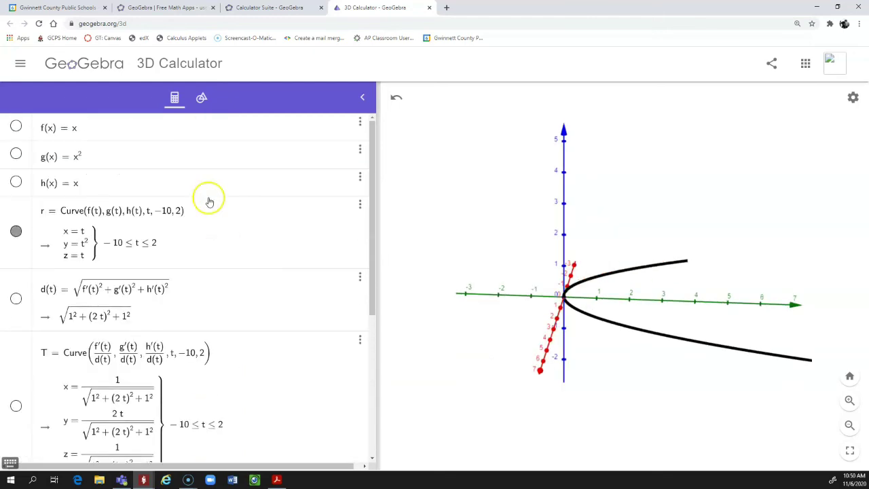
{"action": "scroll", "coordinate": [216, 319], "scroll_direction": "down", "scroll_amount": 5}
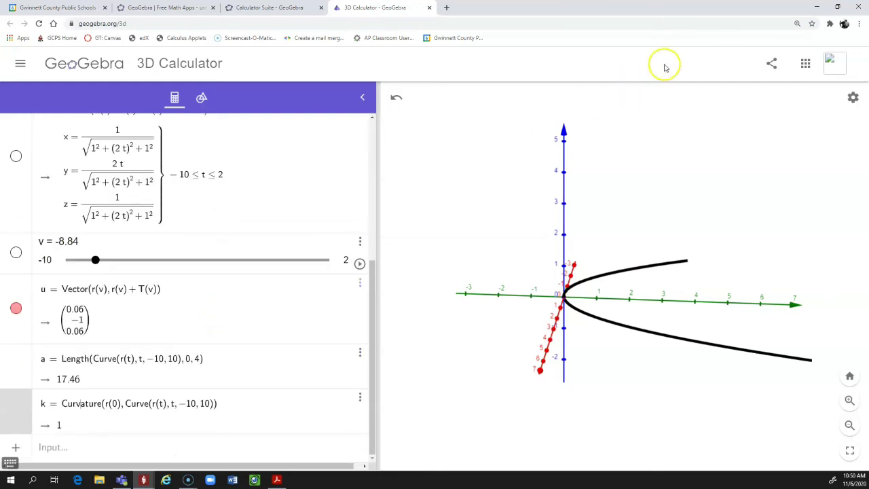
{"action": "left_click", "coordinate": [772, 65]}
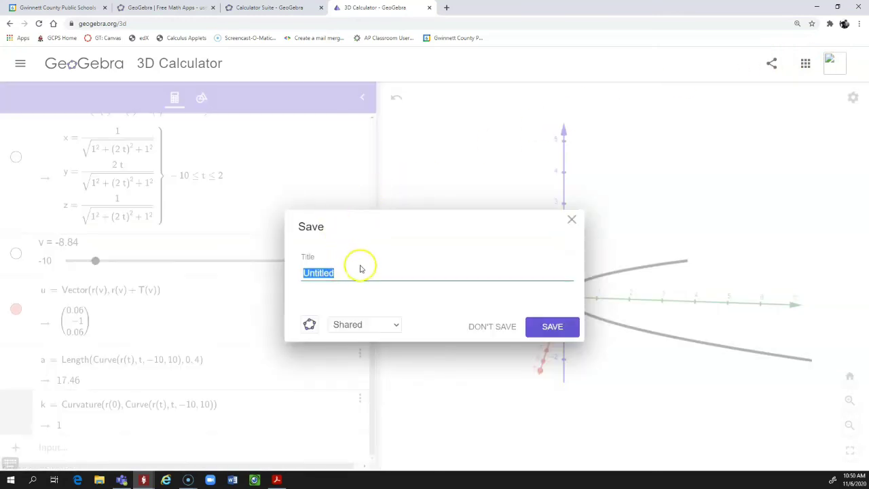
{"action": "key", "text": "BackSpace"}
{"action": "type", "text": "Vector-Valued Functions"}
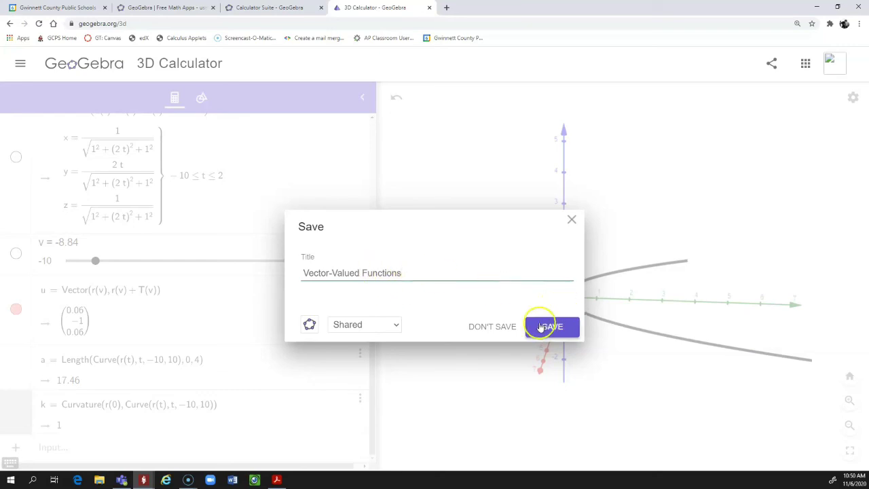
Close the saved 3D Calculator, the empty Calculator Suite and the GeoGebra home page in the browser.
{"action": "left_click", "coordinate": [429, 8]}
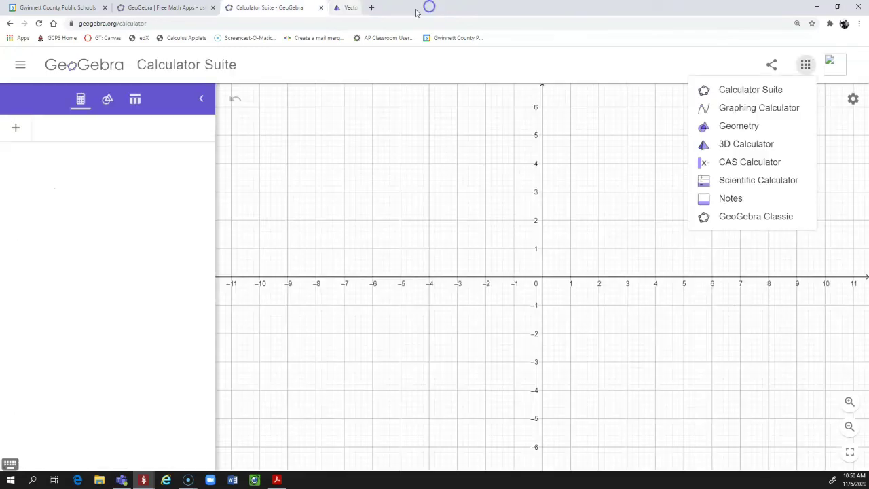
{"action": "left_click", "coordinate": [321, 8]}
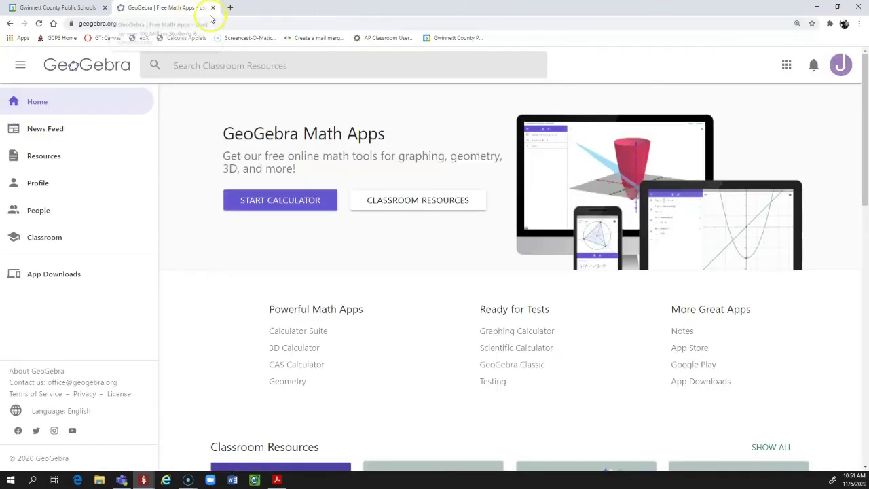
{"action": "left_click", "coordinate": [212, 8]}
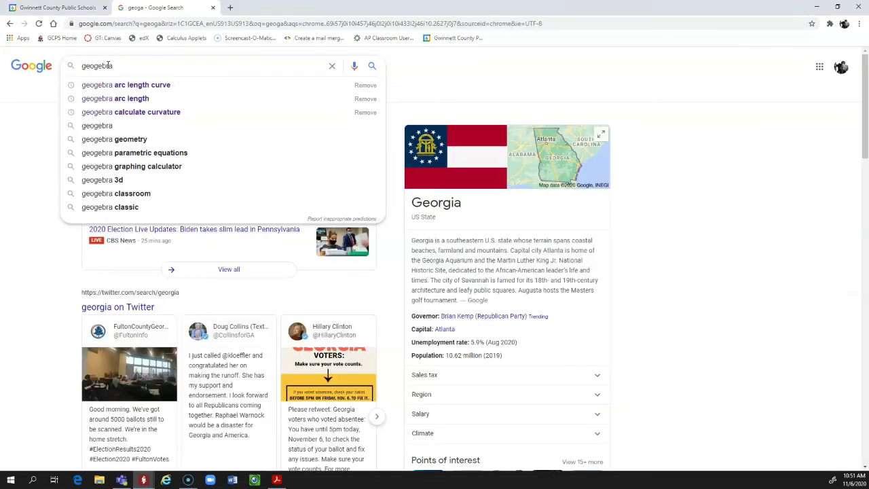
Search Google for geogebra and launch the Calculator Suite from the GeoGebra website.
{"action": "type", "text": "a"}
{"action": "key", "text": "Return"}
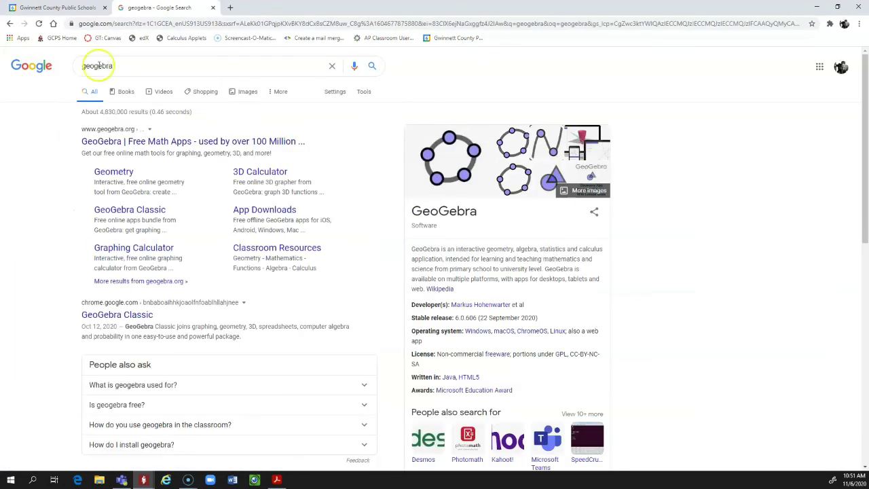
{"action": "left_click", "coordinate": [110, 141]}
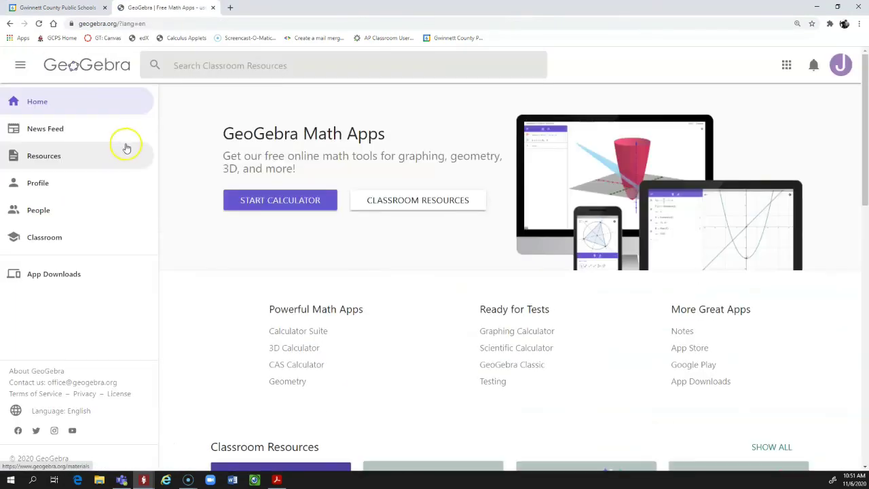
{"action": "left_click", "coordinate": [292, 201]}
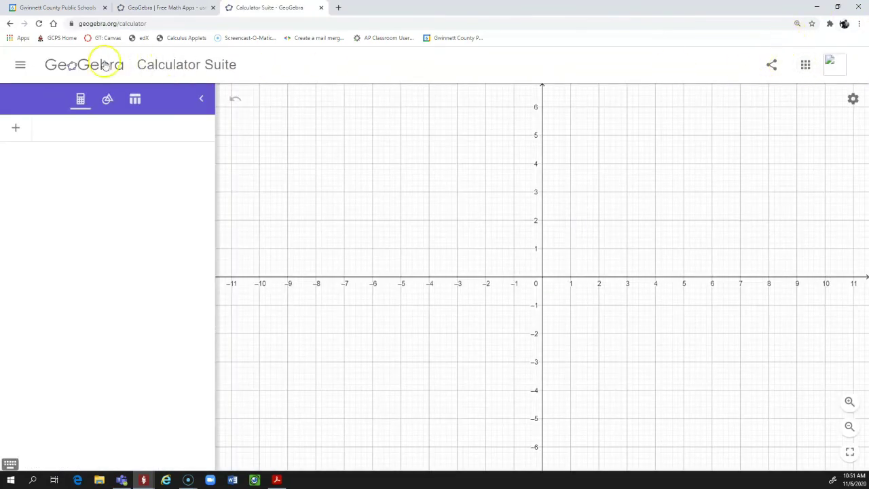
Open the saved Vector-Valued Functions file from the GeoGebra resources in the Calculator Suite.
{"action": "left_click", "coordinate": [18, 66]}
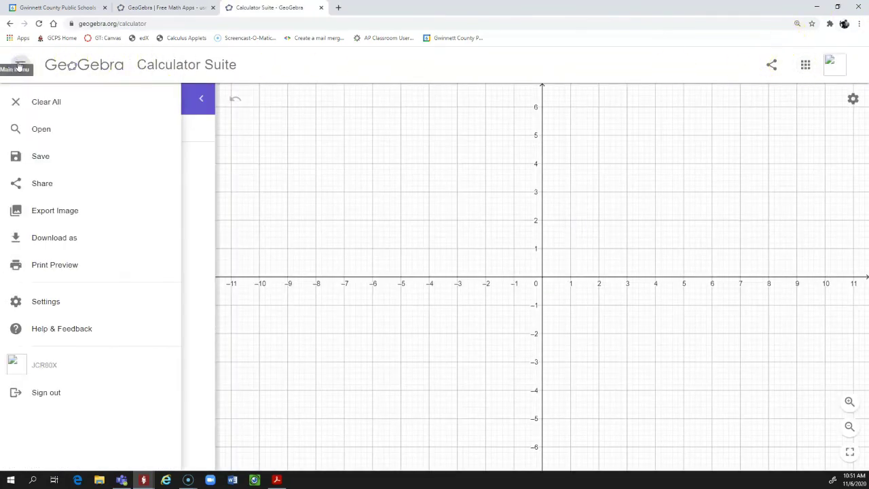
{"action": "left_click", "coordinate": [41, 129]}
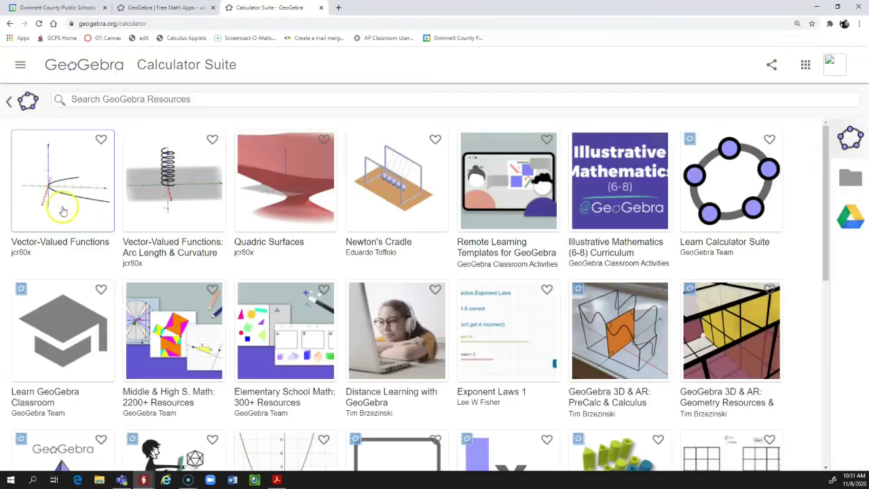
{"action": "mouse_move", "coordinate": [51, 182]}
{"action": "left_click", "coordinate": [55, 225]}
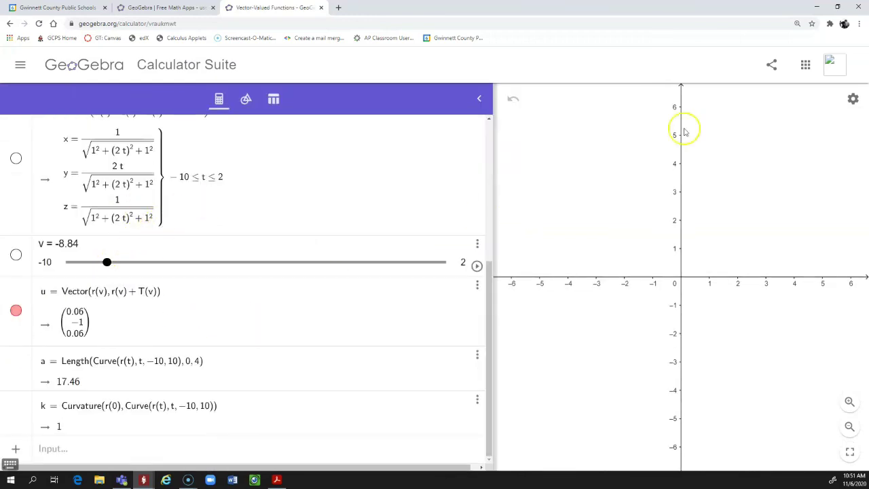
Review the reopened file's component functions, curve, unit tangent, arc length and curvature definitions.
{"action": "scroll", "coordinate": [330, 277], "scroll_direction": "up", "scroll_amount": 4}
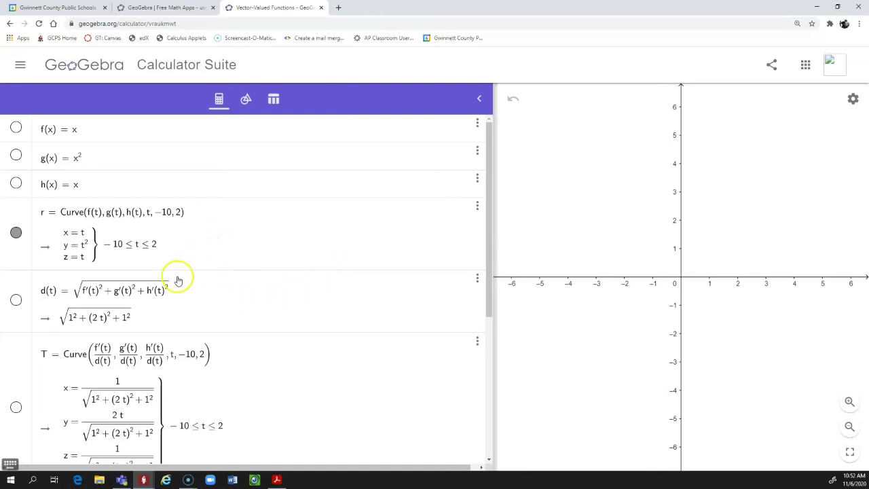
{"action": "scroll", "coordinate": [176, 278], "scroll_direction": "down", "scroll_amount": 1}
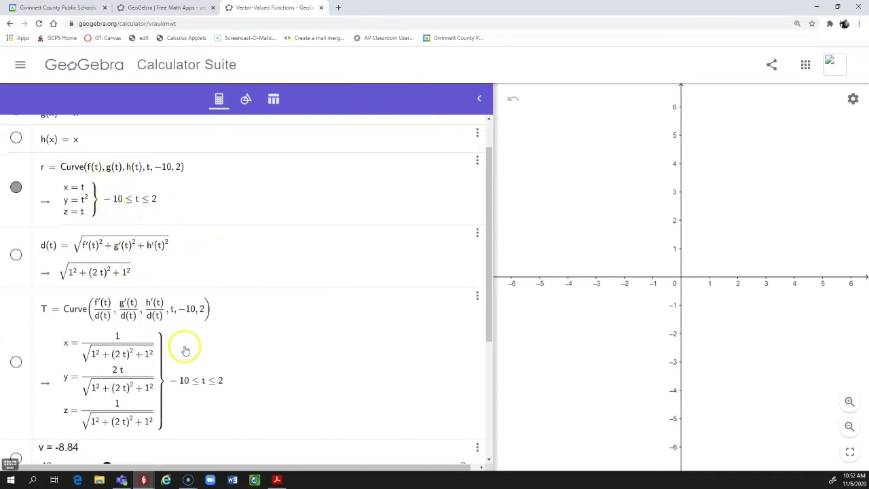
{"action": "scroll", "coordinate": [197, 352], "scroll_direction": "down", "scroll_amount": 3}
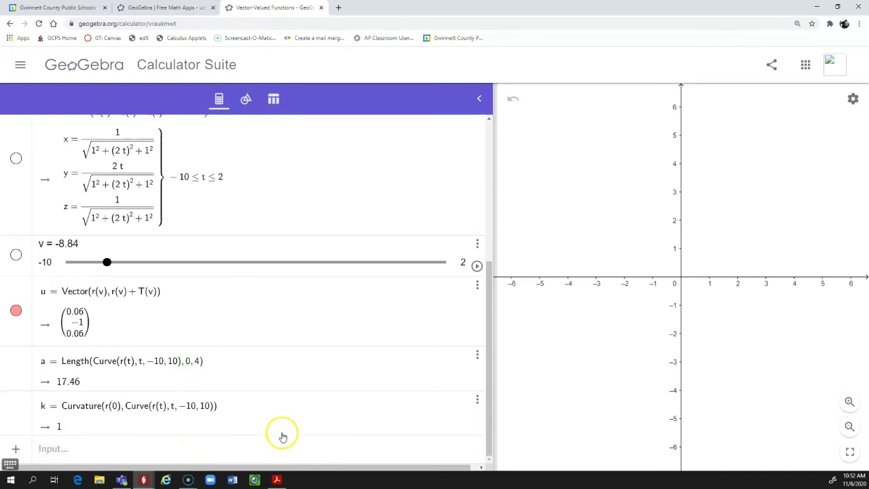
{"action": "scroll", "coordinate": [283, 436], "scroll_direction": "up", "scroll_amount": 2}
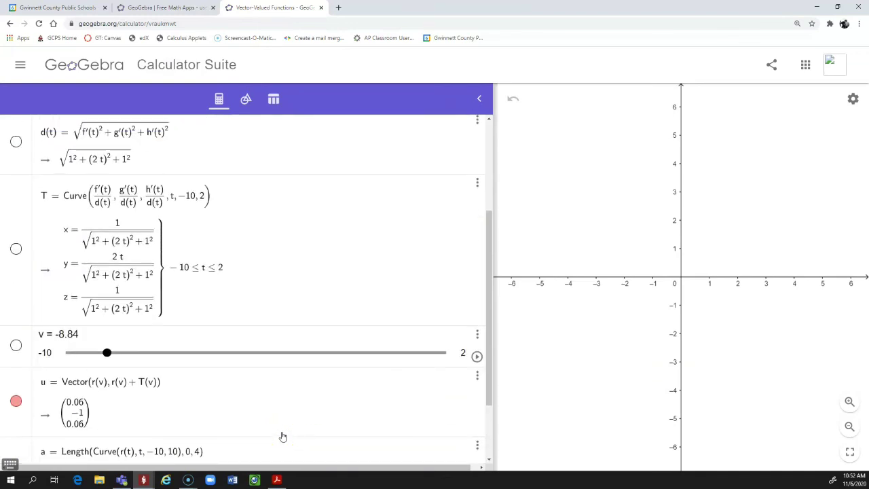
{"action": "scroll", "coordinate": [283, 436], "scroll_direction": "up", "scroll_amount": 3}
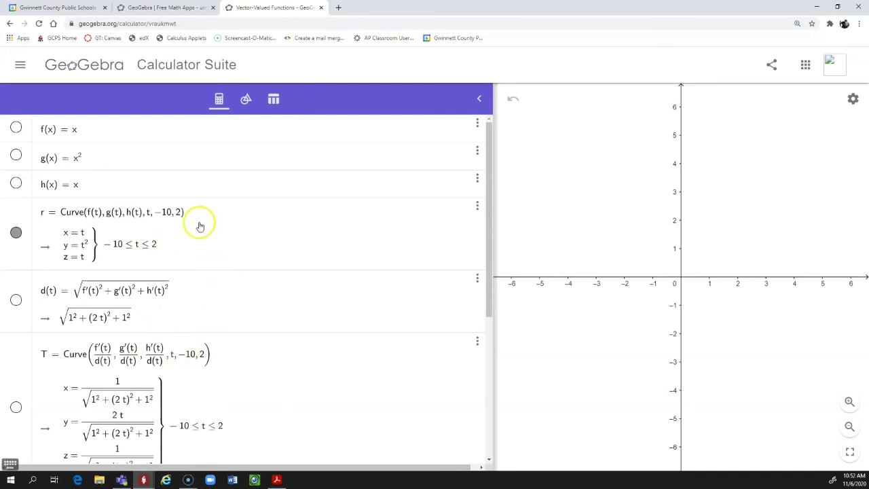
{"action": "scroll", "coordinate": [161, 327], "scroll_direction": "down", "scroll_amount": 5}
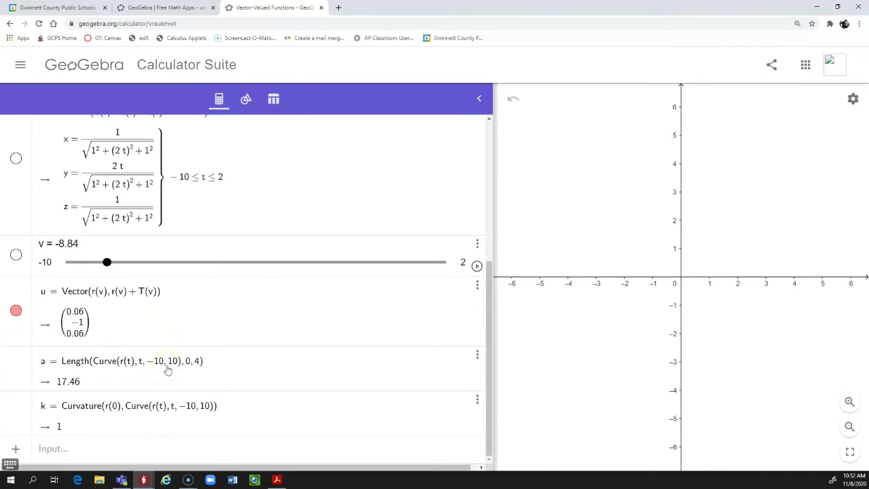
{"action": "scroll", "coordinate": [225, 349], "scroll_direction": "up", "scroll_amount": 5}
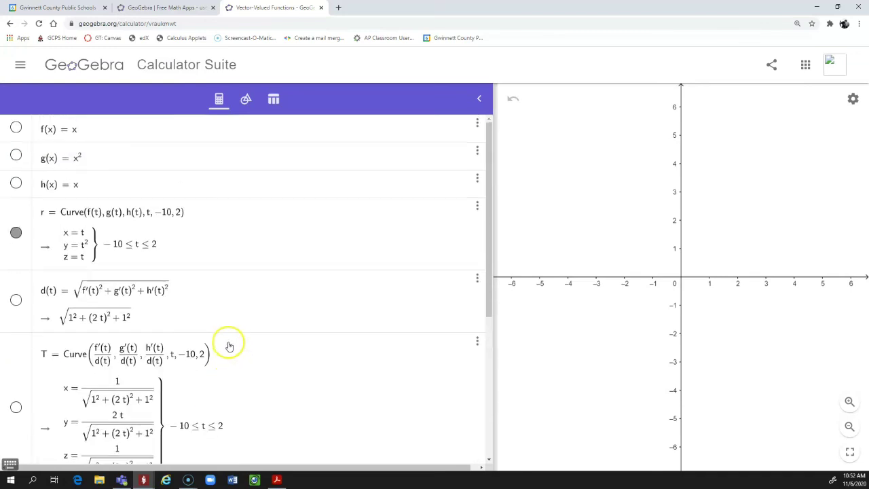